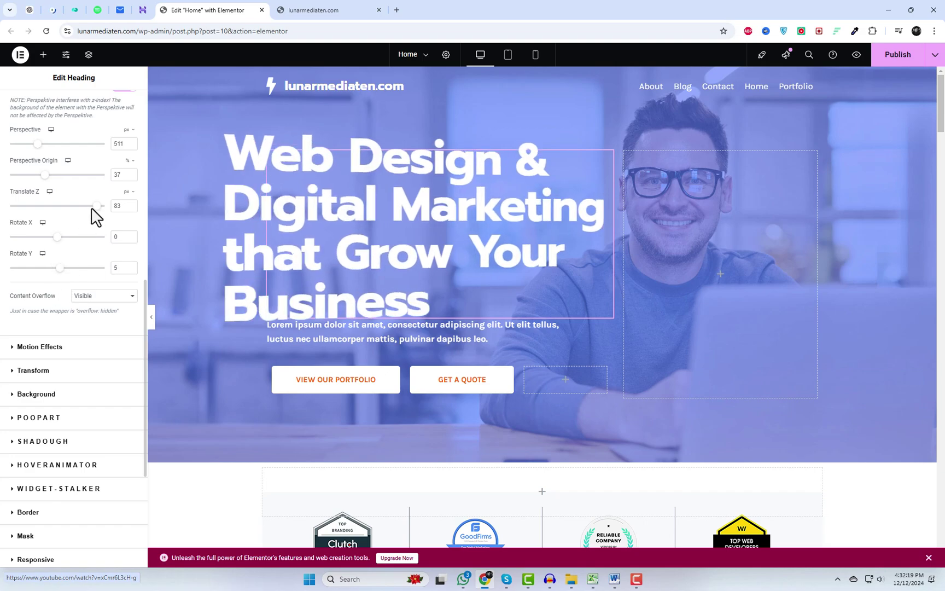
# Adjust the hero heading's Perspektive effect, with perspective origin 53% and Translate Z -34 px.
pyautogui.moveTo(99, 215); pyautogui.dragTo(55, 219)
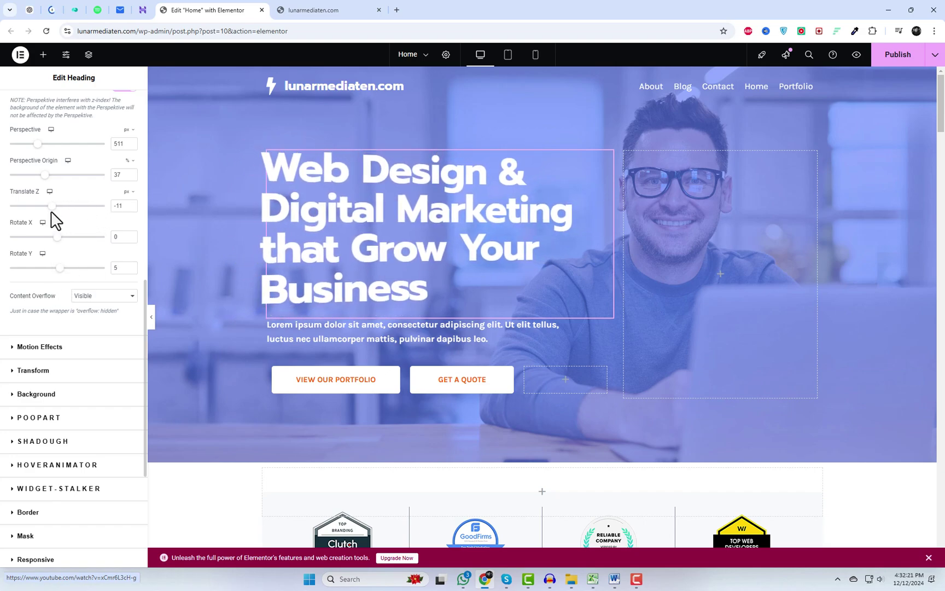
pyautogui.moveTo(46, 145); pyautogui.dragTo(41, 211)
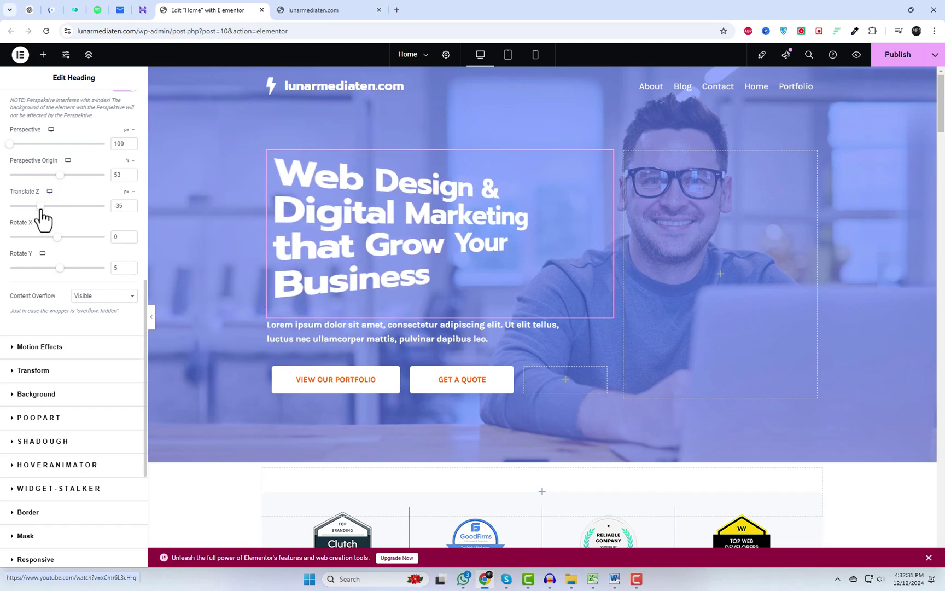
pyautogui.moveTo(60, 268); pyautogui.dragTo(64, 281)
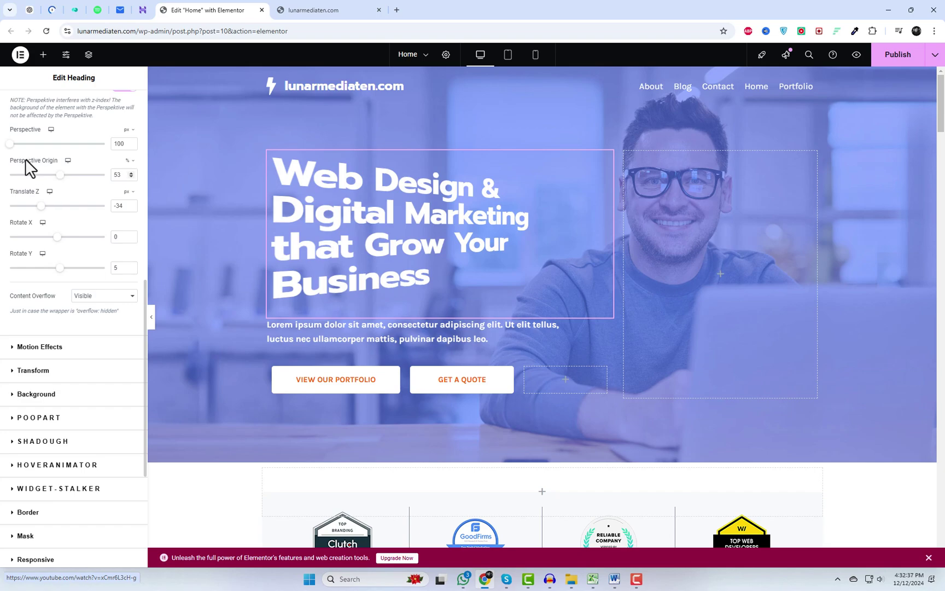
pyautogui.moveTo(14, 146)
pyautogui.mouseDown()
pyautogui.moveTo(40, 158)
pyautogui.moveTo(86, 154)
pyautogui.moveTo(27, 155)
pyautogui.mouseUp()
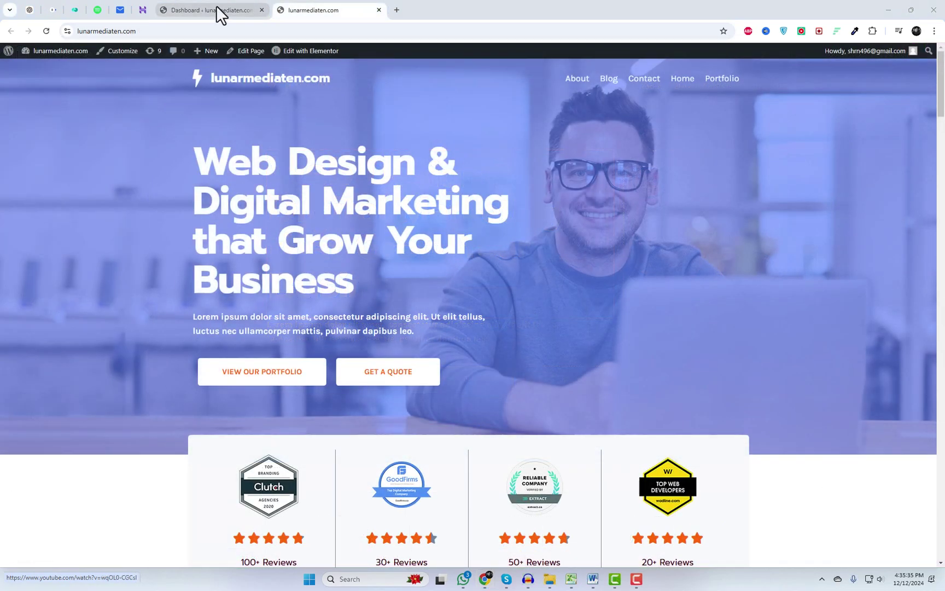
# Find the OoohBoi Steroids for Elementor plugin in the WordPress plugin directory, then install and activate it.
pyautogui.click(217, 7)
pyautogui.moveTo(55, 278)
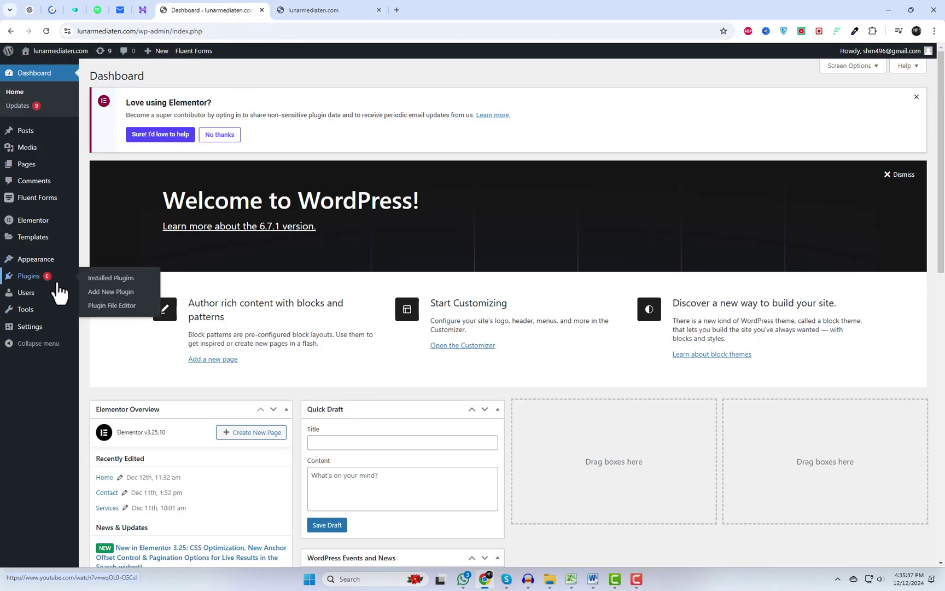
pyautogui.click(93, 277)
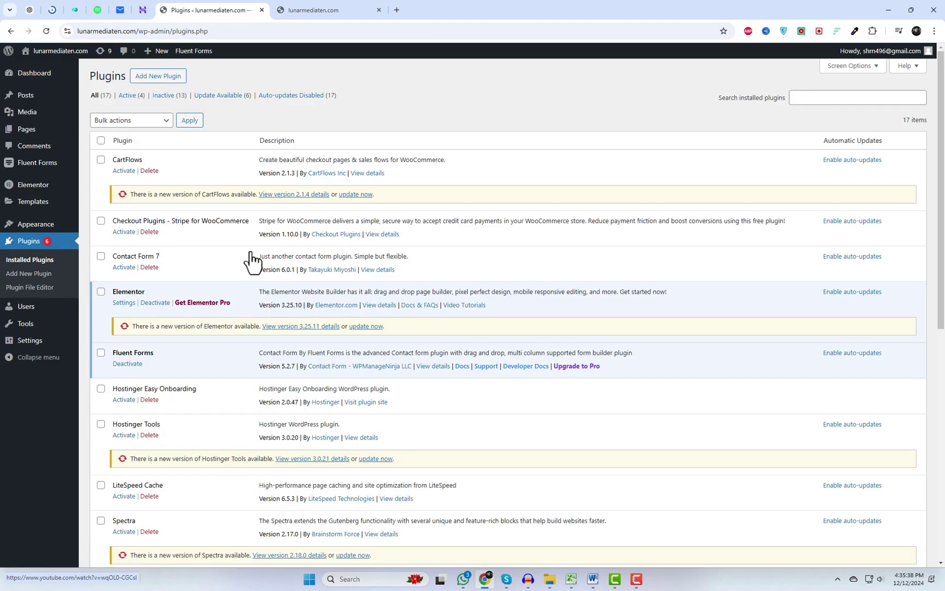
pyautogui.click(156, 79)
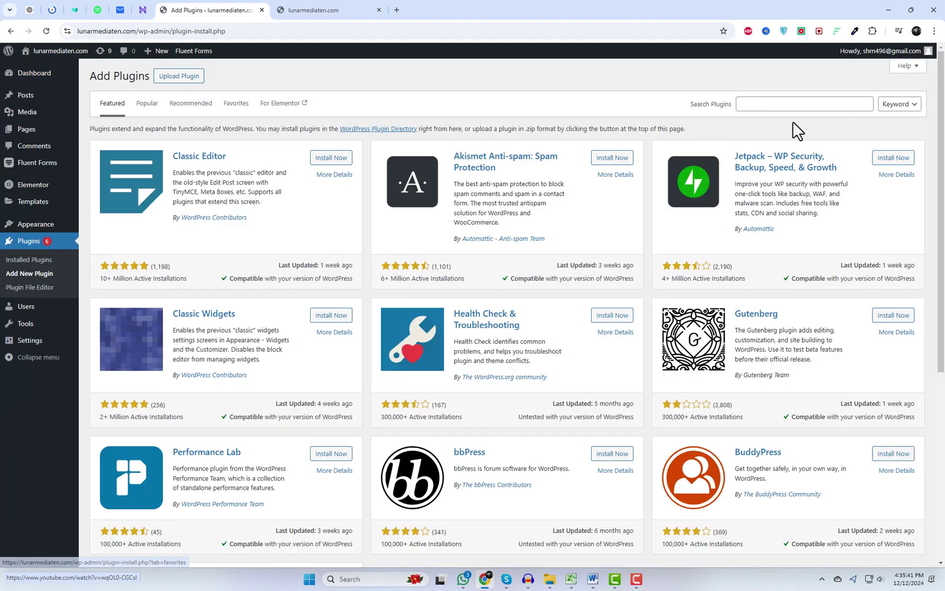
pyautogui.click(781, 101)
pyautogui.write('OoohBoi Steroids for Elementor')
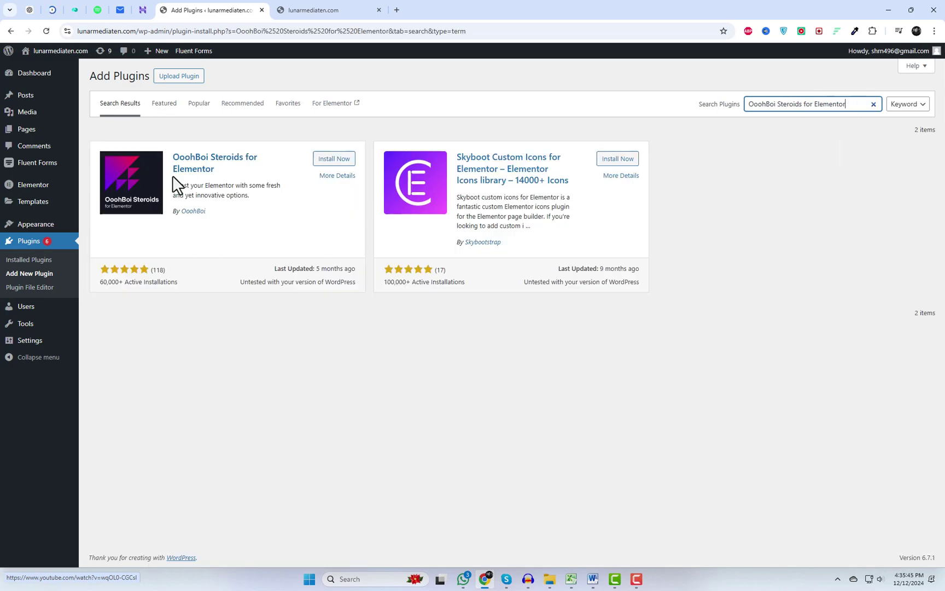
pyautogui.click(338, 159)
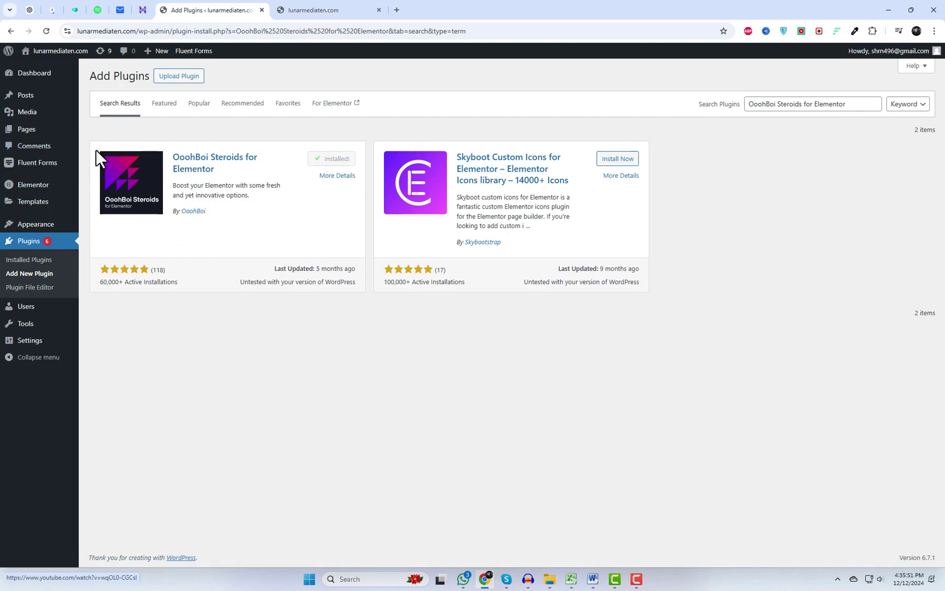
pyautogui.click(338, 159)
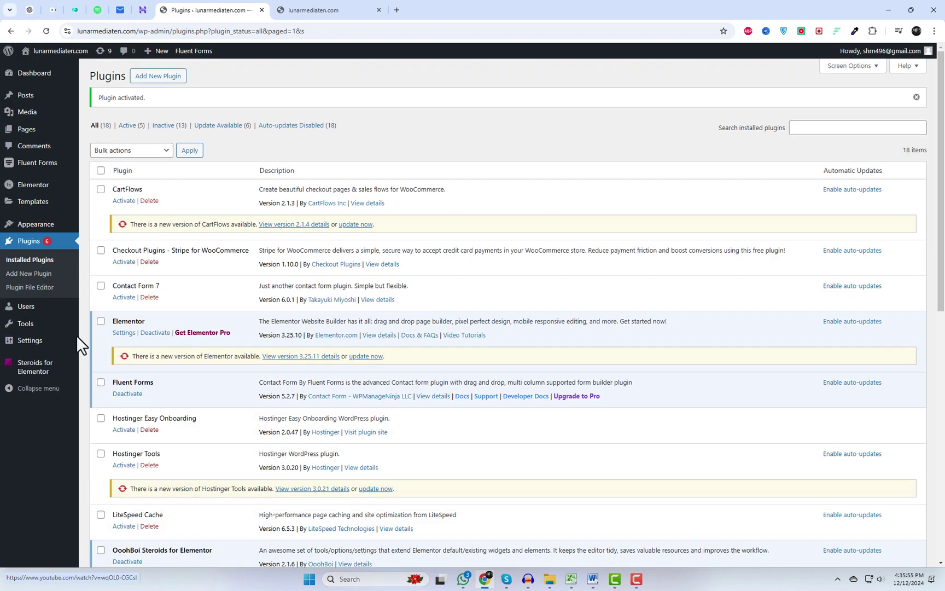
# Review the extensions offered by Steroids for Elementor and check the Perspektive extension's setting and description.
pyautogui.click(33, 367)
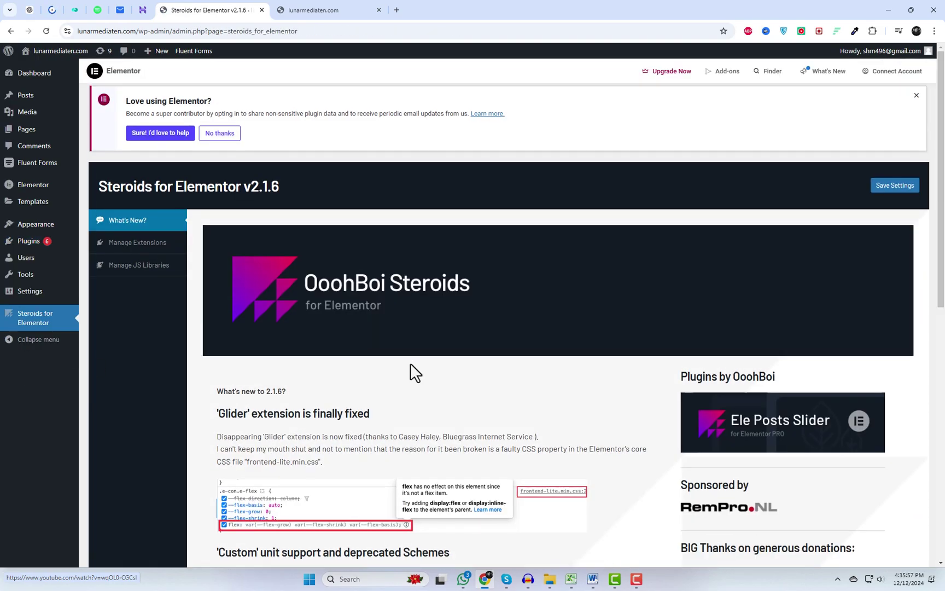
pyautogui.click(143, 245)
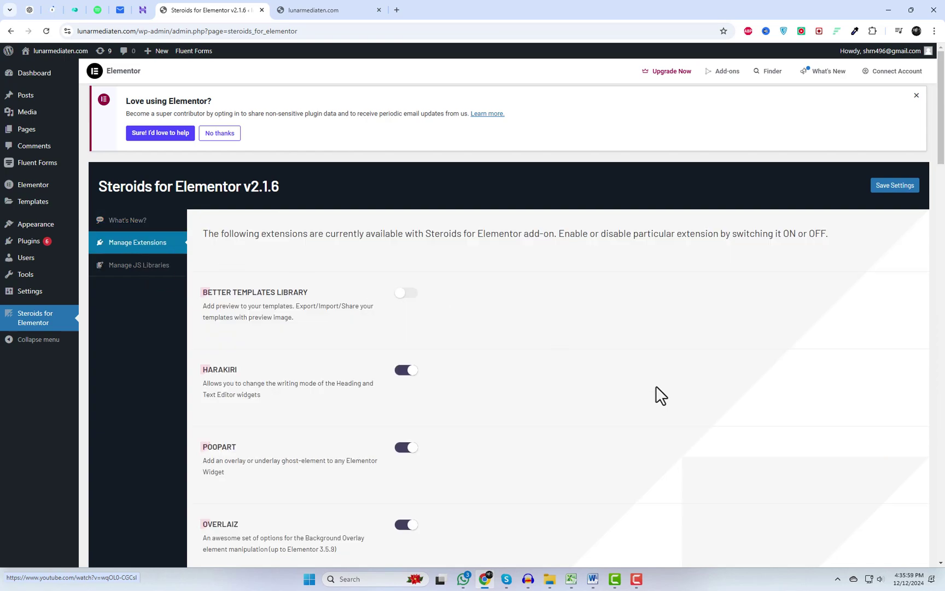
pyautogui.scroll(-8, 652, 416)
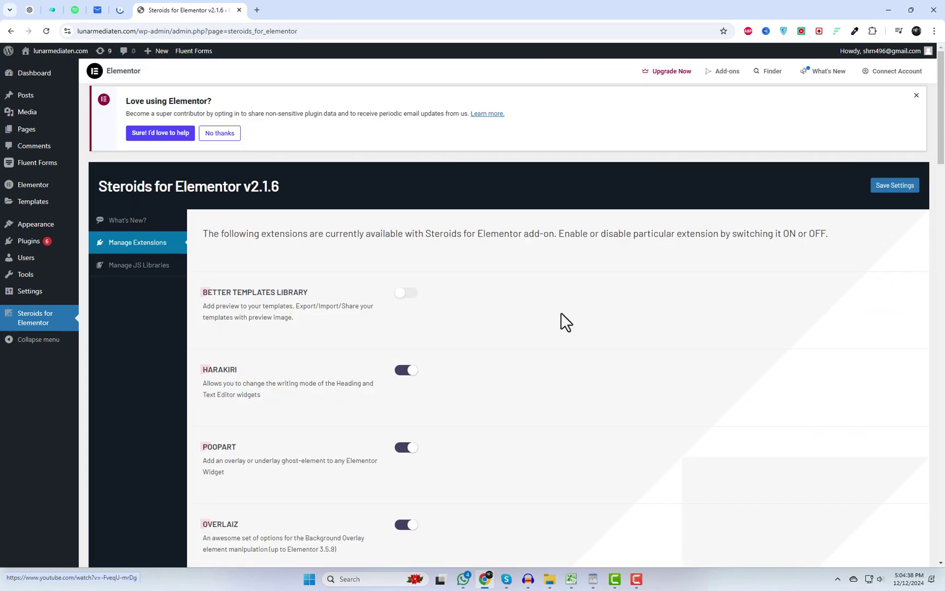
pyautogui.scroll(-7, 566, 322)
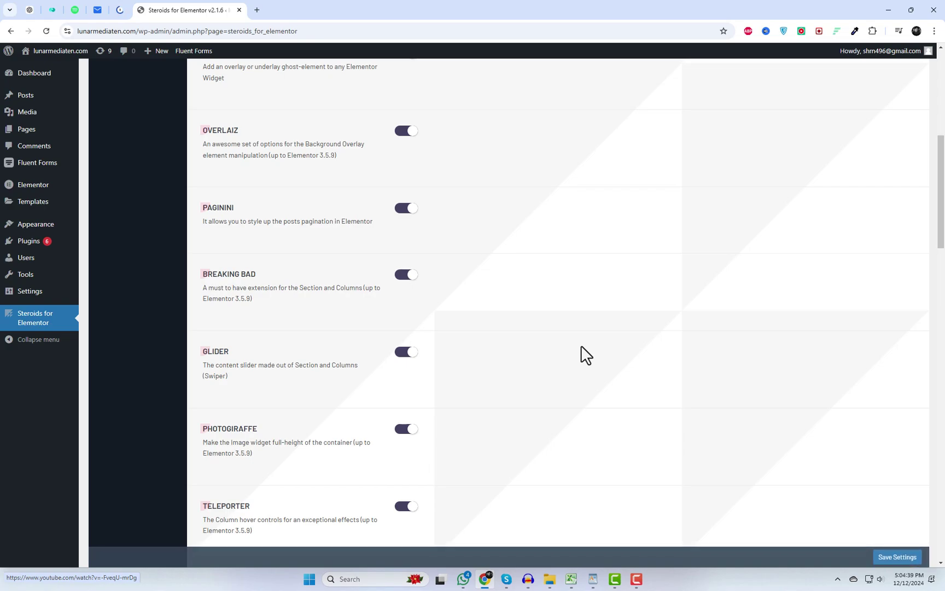
pyautogui.scroll(-6, 582, 346)
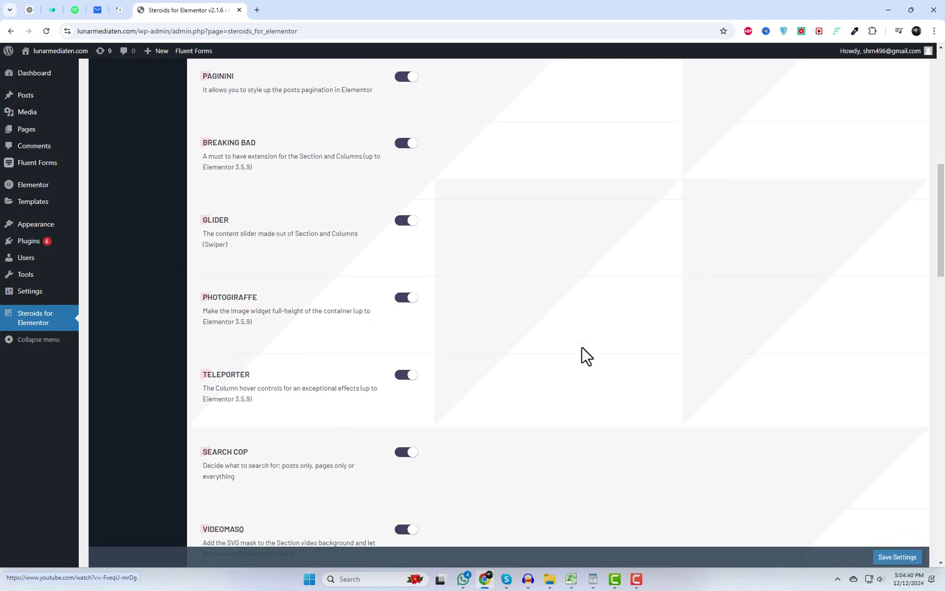
pyautogui.scroll(-2, 587, 357)
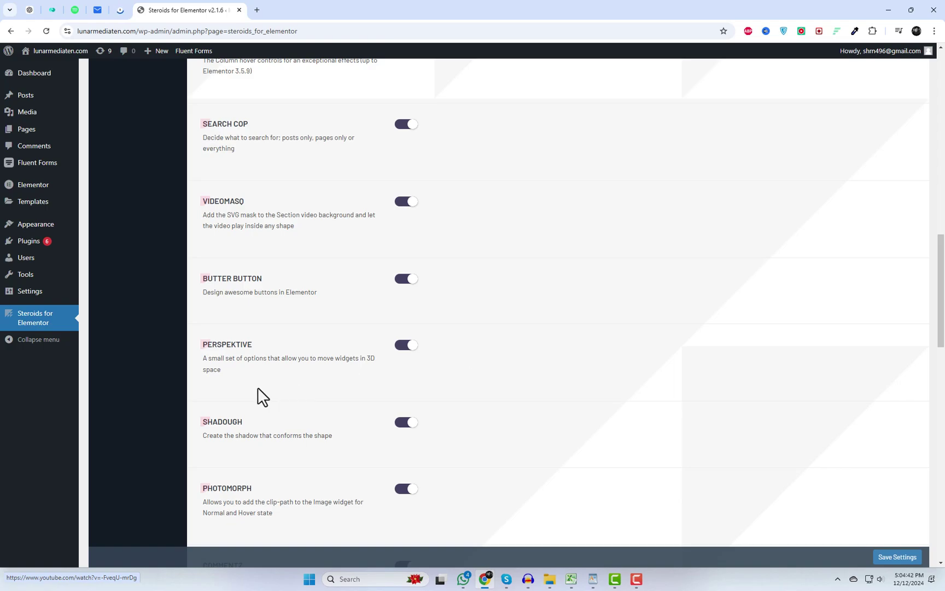
pyautogui.moveTo(253, 345); pyautogui.dragTo(205, 346)
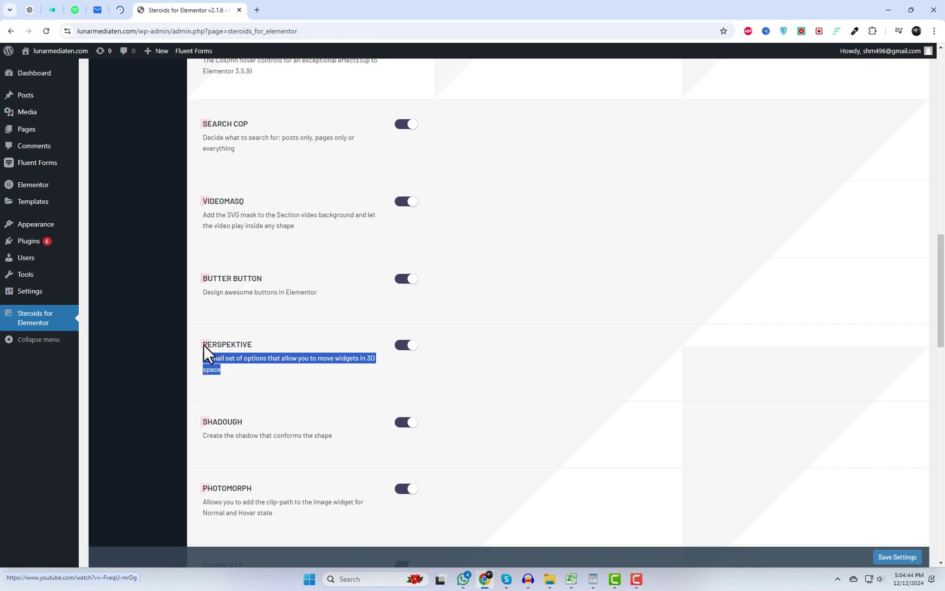
pyautogui.click(279, 340)
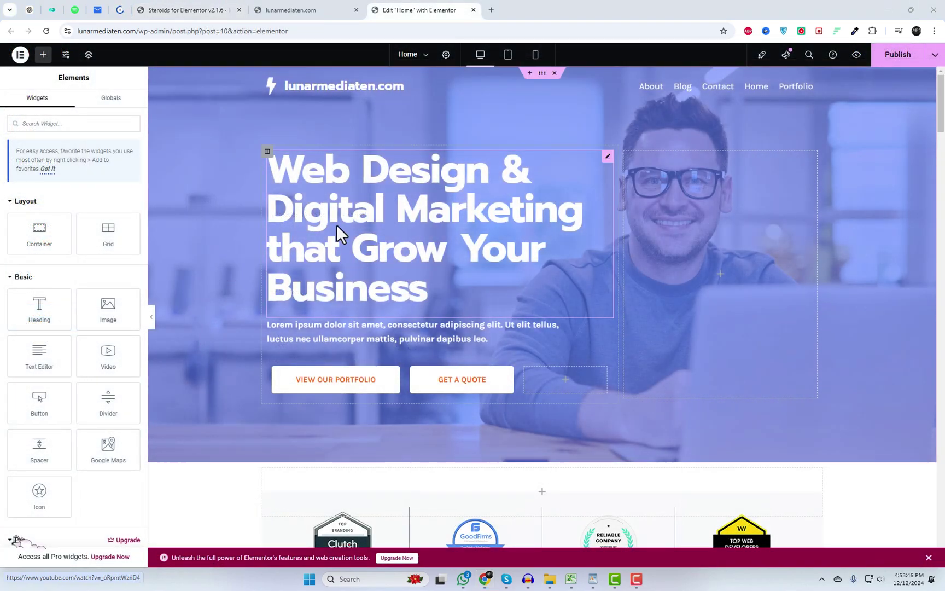
# Enable Perspektive for the "Web Design & Digital Marketing" hero heading in the Home page editor.
pyautogui.click(386, 259)
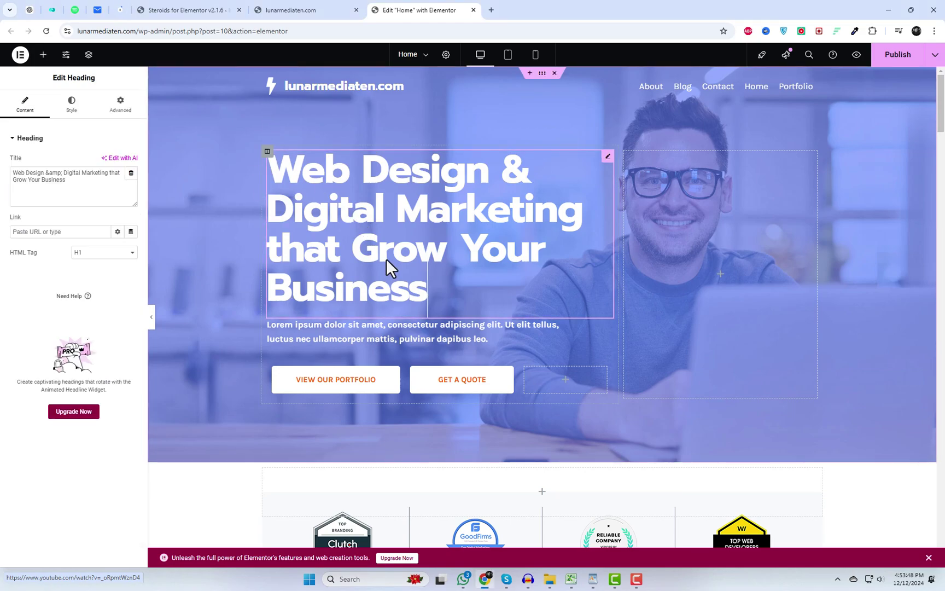
pyautogui.moveTo(69, 179); pyautogui.dragTo(4, 180)
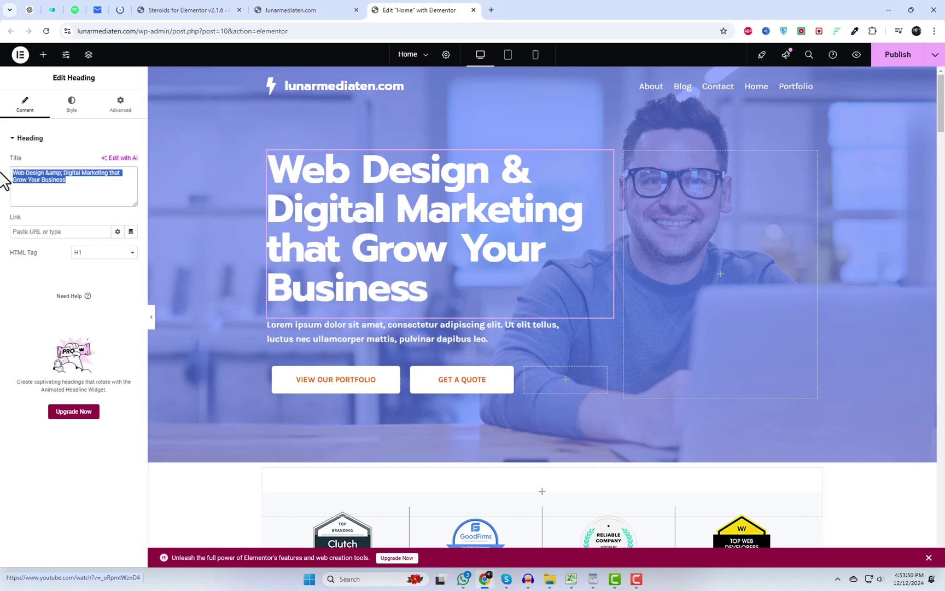
pyautogui.click(120, 104)
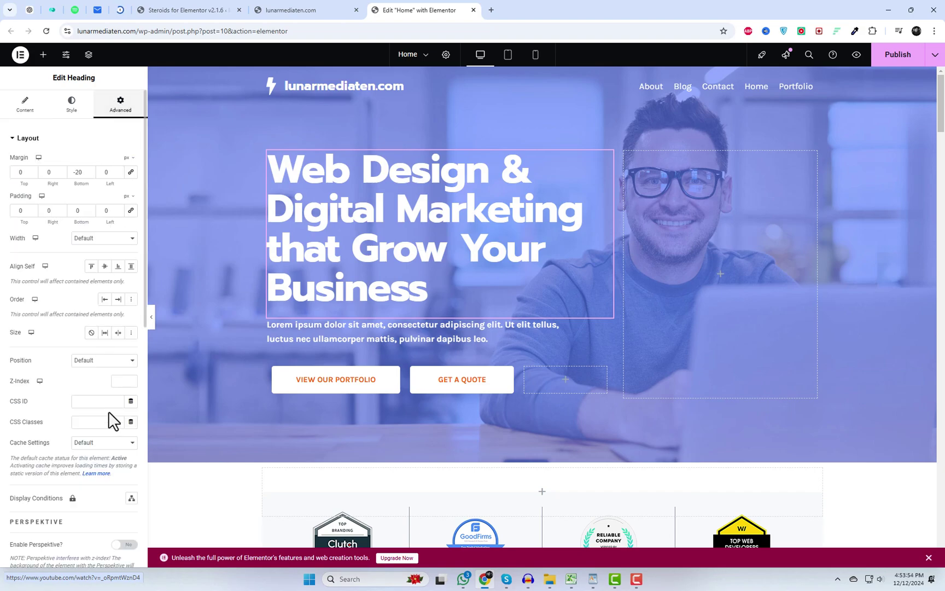
pyautogui.scroll(-2, 96, 345)
pyautogui.scroll(-2, 95, 340)
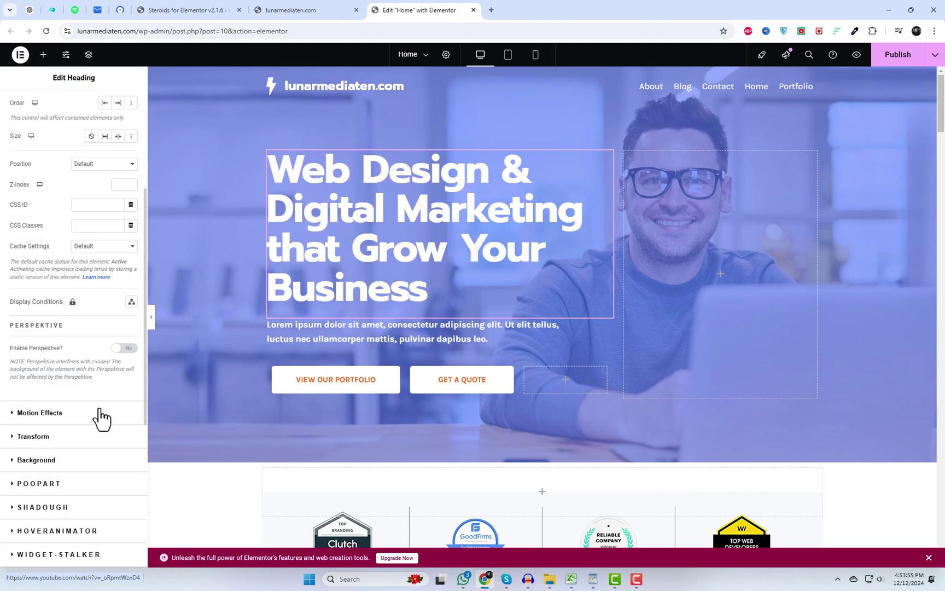
pyautogui.click(126, 350)
# Set the heading's perspective to 1193 px, Translate Z to -26 px, Rotate X to 20 and Rotate Y to -15.
pyautogui.scroll(-2, 109, 368)
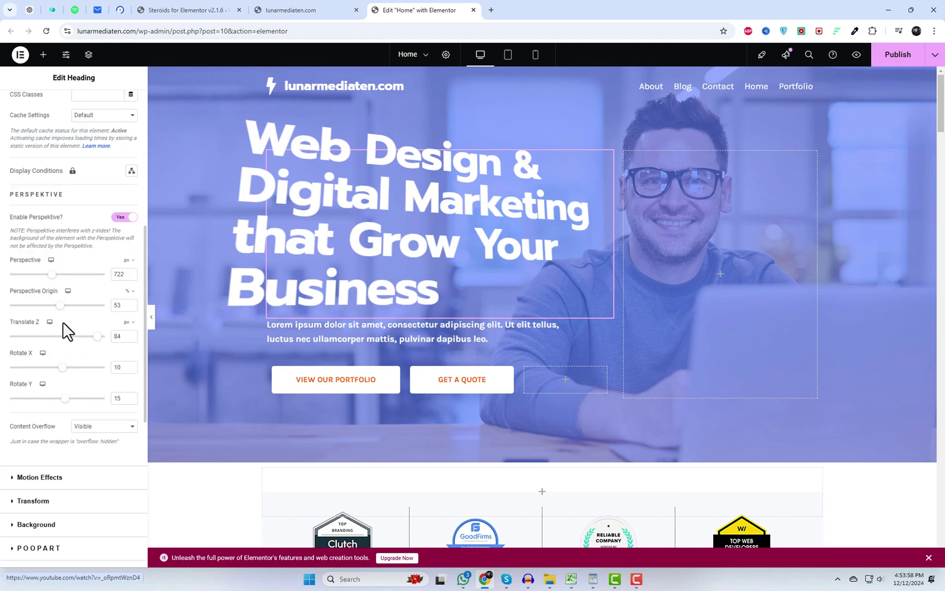
pyautogui.moveTo(52, 278); pyautogui.dragTo(84, 283)
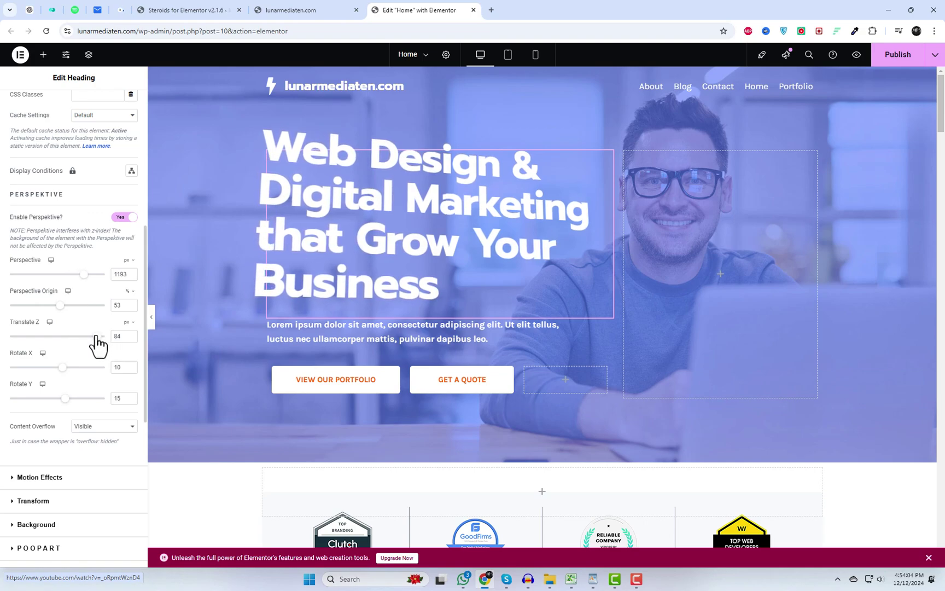
pyautogui.moveTo(96, 336); pyautogui.dragTo(45, 336)
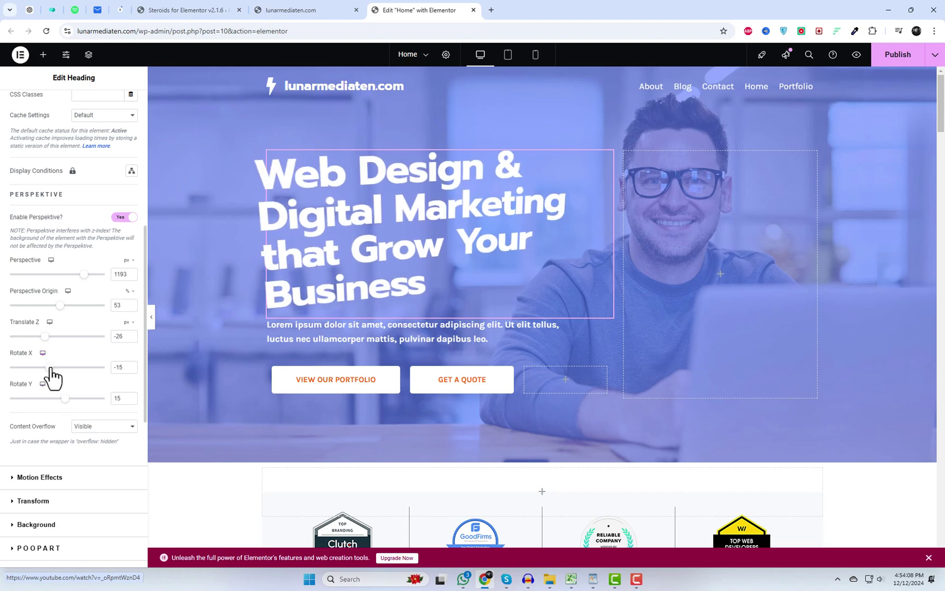
pyautogui.moveTo(63, 372); pyautogui.dragTo(48, 397)
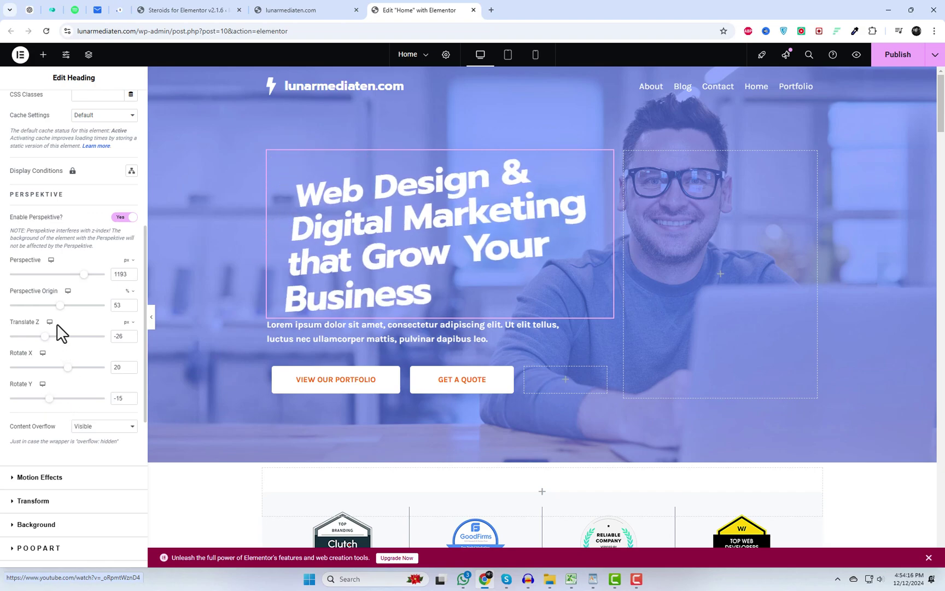
# Refine the heading's 3D effect to Translate Z 70 px, perspective origin 59%, Rotate Y -10 and perspective 519 px.
pyautogui.moveTo(44, 342); pyautogui.dragTo(91, 354)
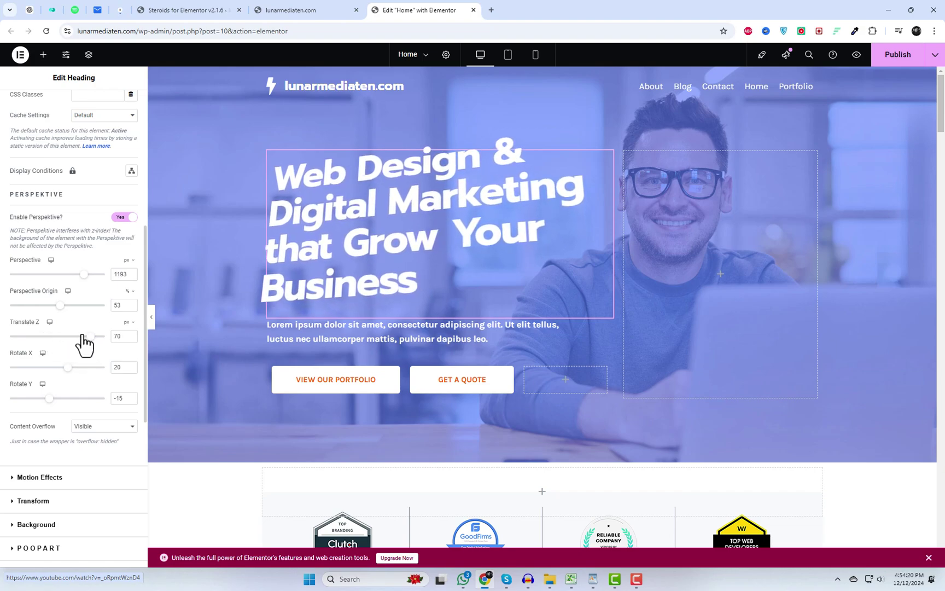
pyautogui.moveTo(62, 307); pyautogui.dragTo(48, 282)
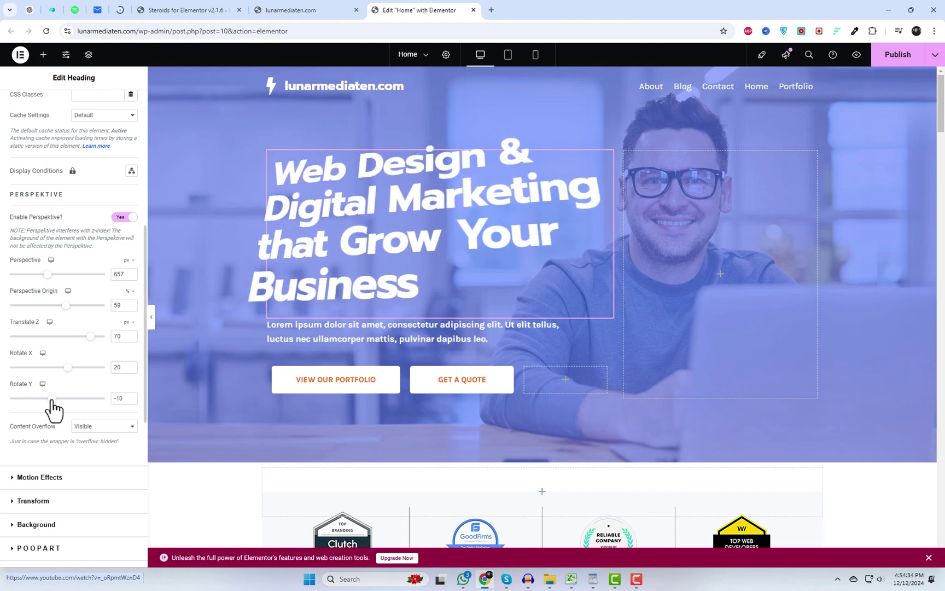
pyautogui.moveTo(49, 400); pyautogui.dragTo(52, 400)
pyautogui.moveTo(48, 276)
pyautogui.mouseDown()
pyautogui.moveTo(30, 279)
pyautogui.moveTo(38, 279)
pyautogui.mouseUp()
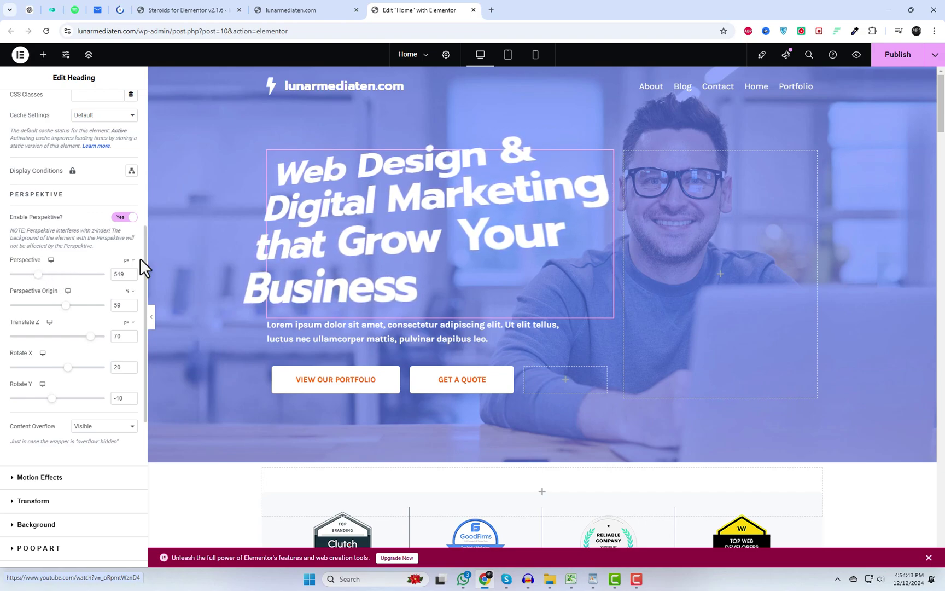
# Publish the Home page changes and reload the live site to check the heading.
pyautogui.click(899, 54)
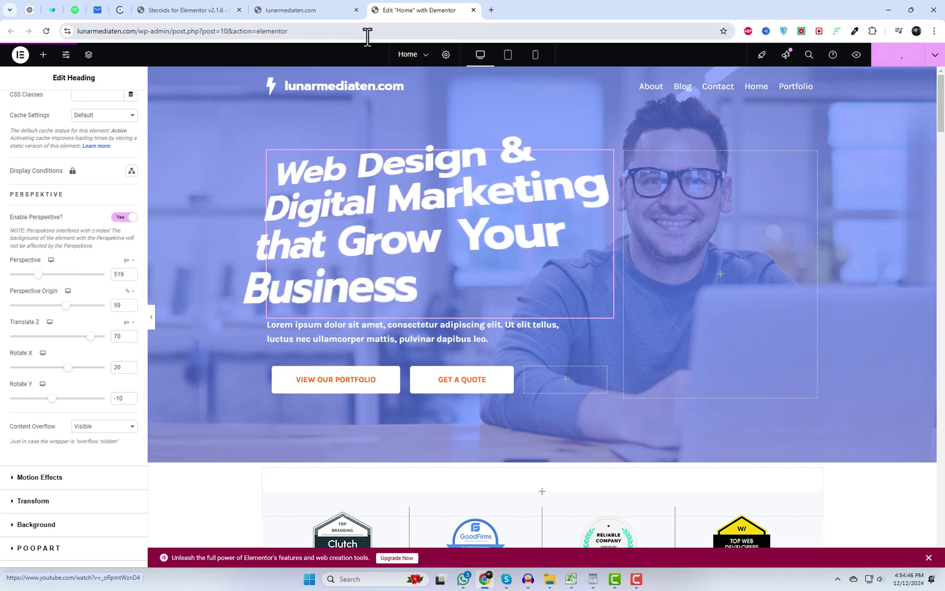
pyautogui.click(338, 14)
pyautogui.rightClick(511, 113)
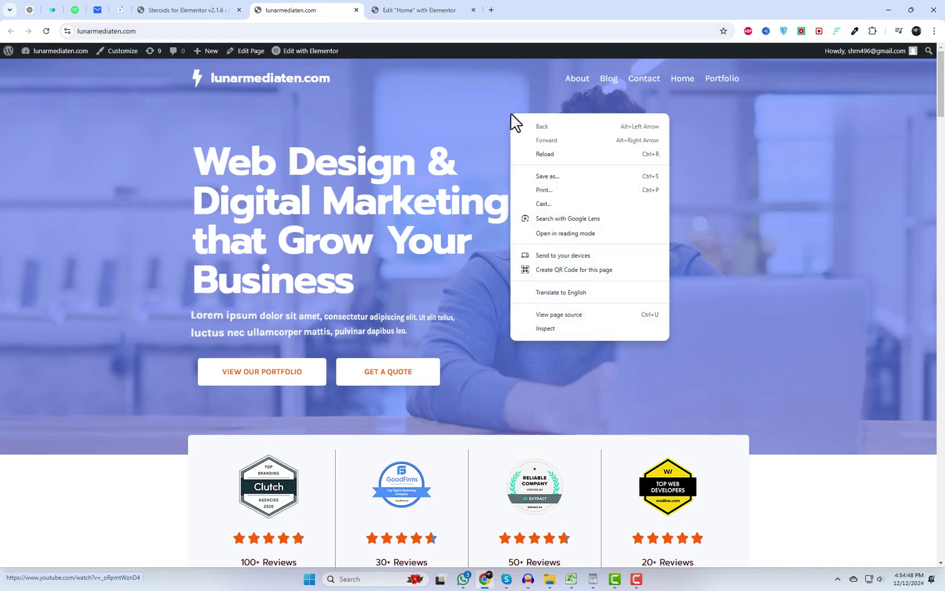
pyautogui.click(546, 156)
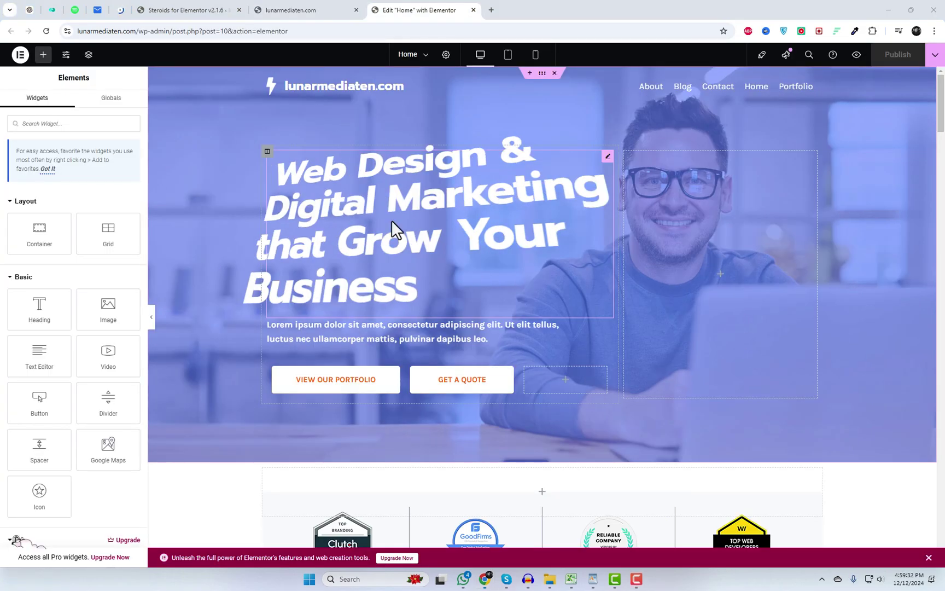
# Set the hero heading's Rotate X to 5 in its Perspektive settings.
pyautogui.click(392, 222)
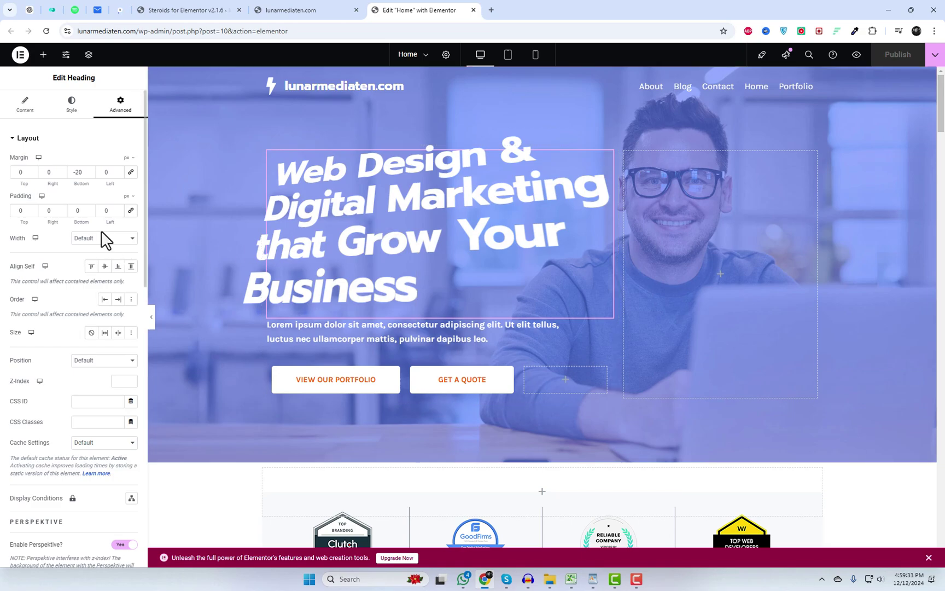
pyautogui.scroll(-5, 85, 410)
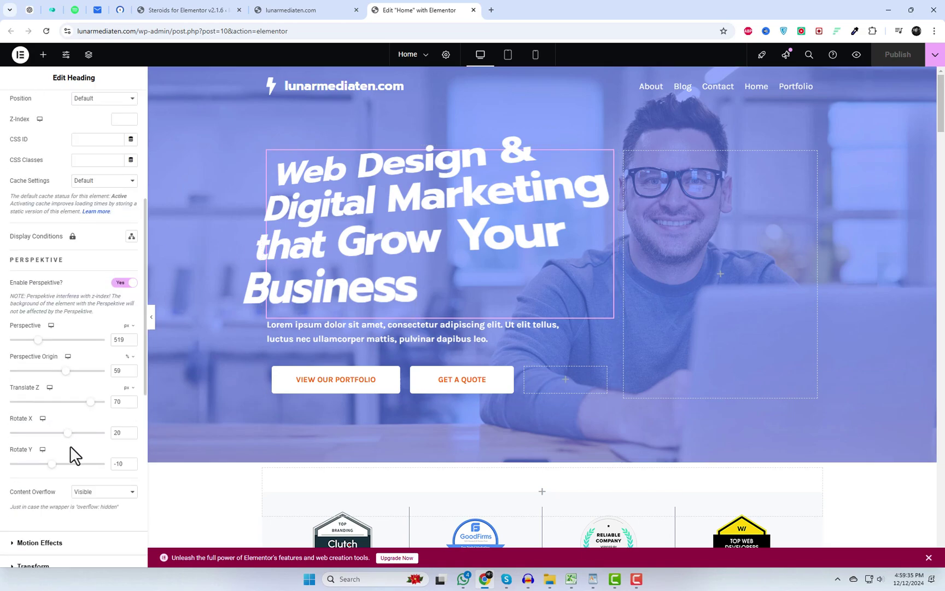
pyautogui.moveTo(64, 433); pyautogui.dragTo(61, 435)
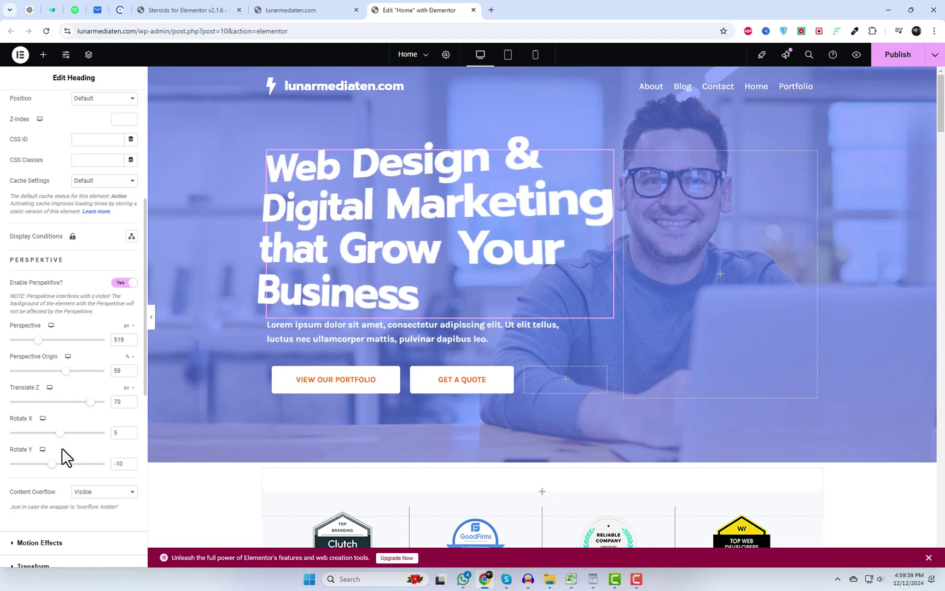
# Adjust the hero heading's Perspektive effect to Rotate X 0, Rotate Y -15 and perspective 700 px.
pyautogui.moveTo(52, 465); pyautogui.dragTo(57, 433)
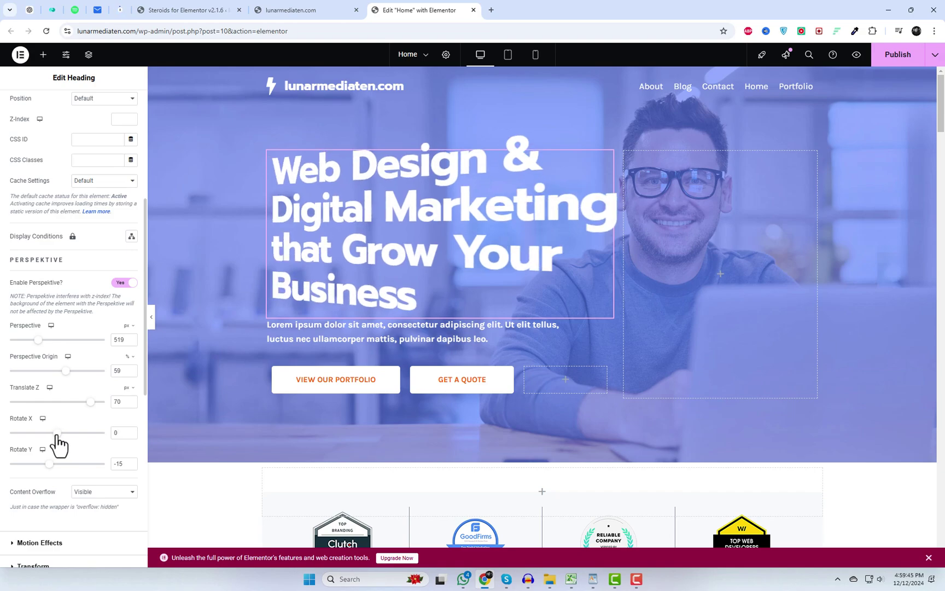
pyautogui.moveTo(39, 344)
pyautogui.mouseDown()
pyautogui.moveTo(27, 341)
pyautogui.moveTo(51, 346)
pyautogui.mouseUp()
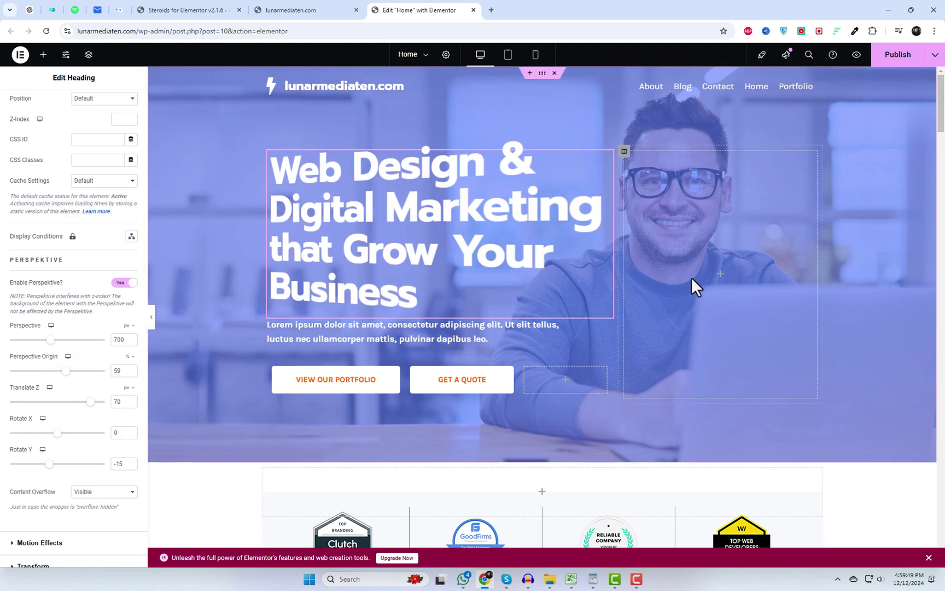
# Add an Image widget to the hero section's empty column and use the library photo of the man in a brown beanie.
pyautogui.click(720, 275)
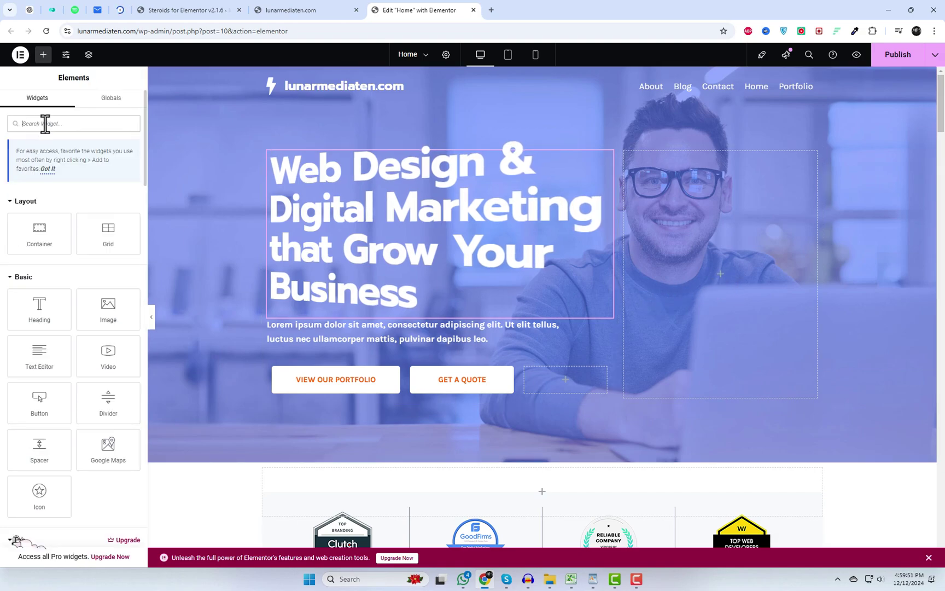
pyautogui.write('image')
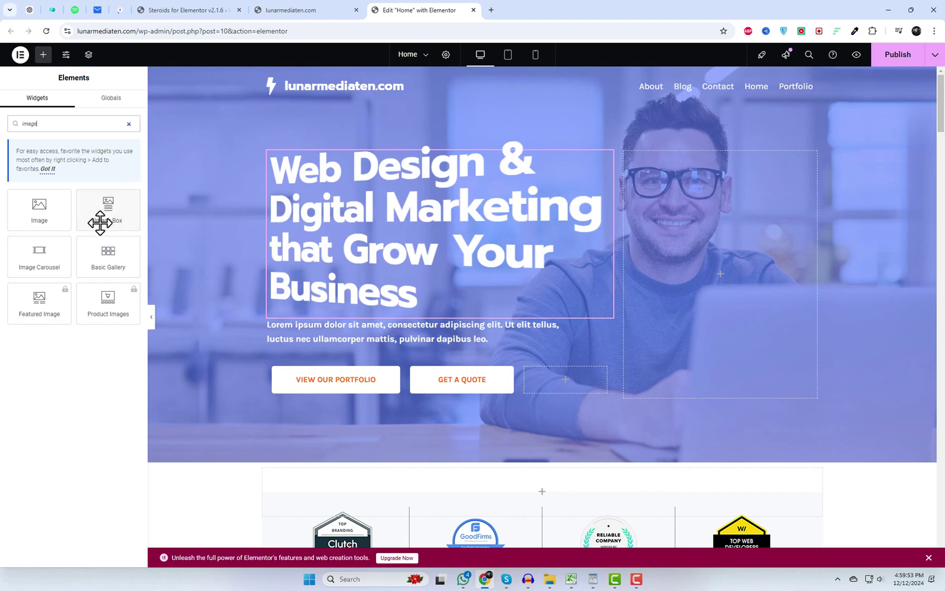
pyautogui.moveTo(40, 210); pyautogui.dragTo(721, 240)
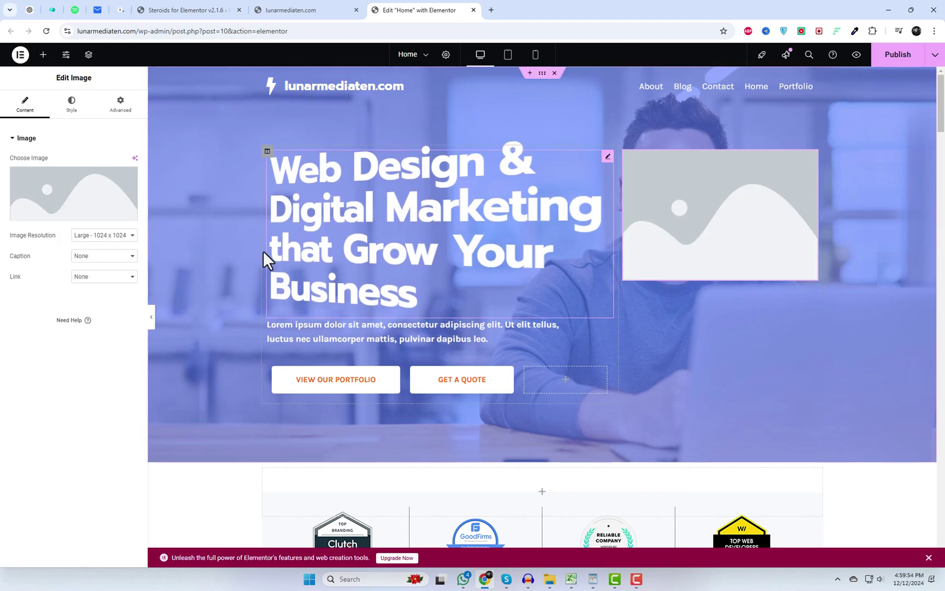
pyautogui.click(73, 202)
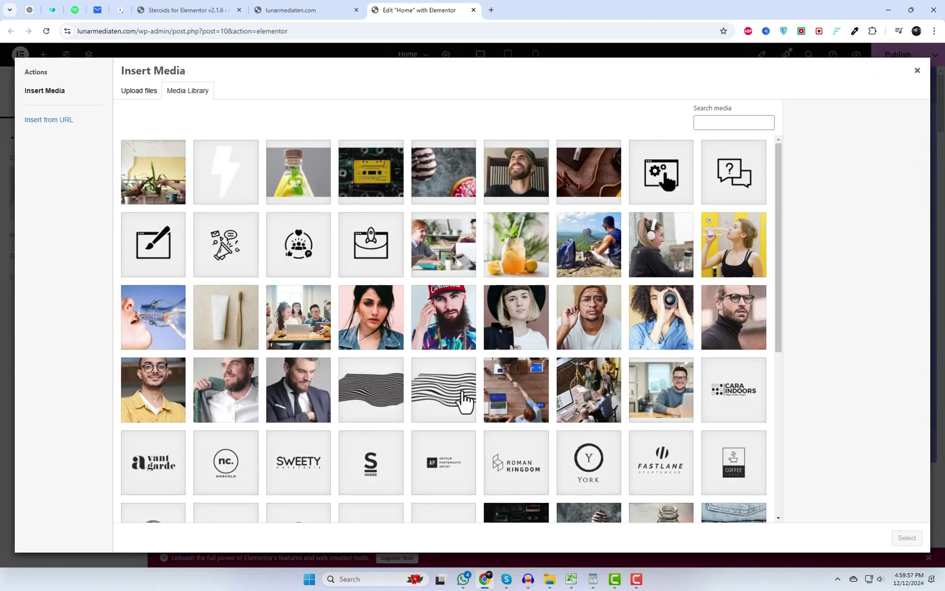
pyautogui.click(609, 326)
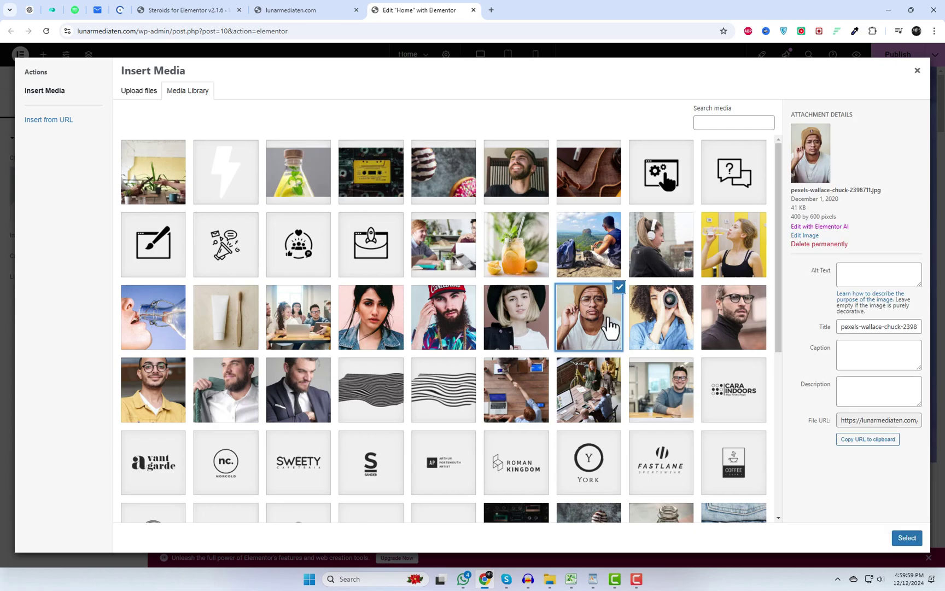
pyautogui.click(903, 543)
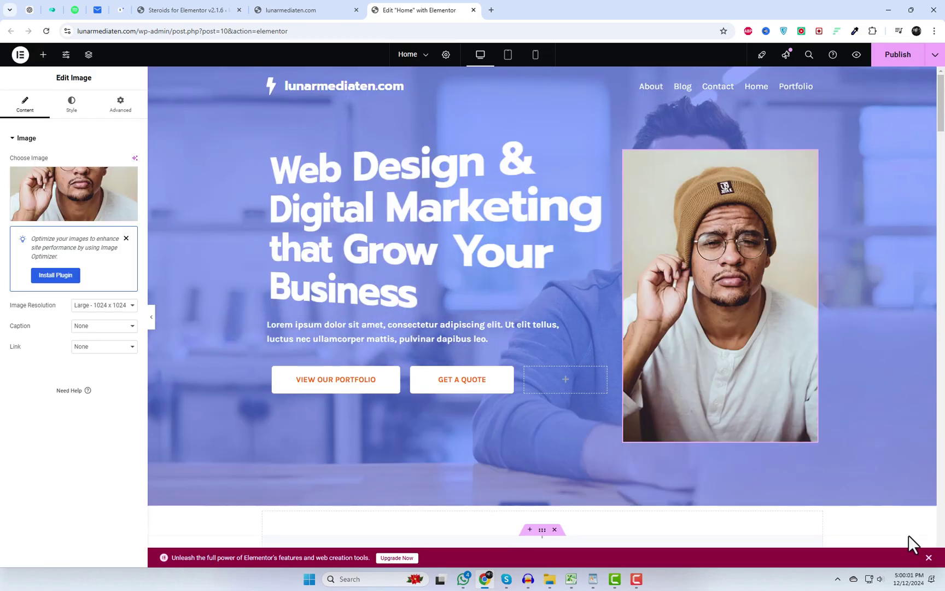
# Enable Perspektive on the hero photo and set its Translate Z to 19 px and perspective to 1126 px.
pyautogui.click(122, 109)
pyautogui.scroll(-6, 90, 457)
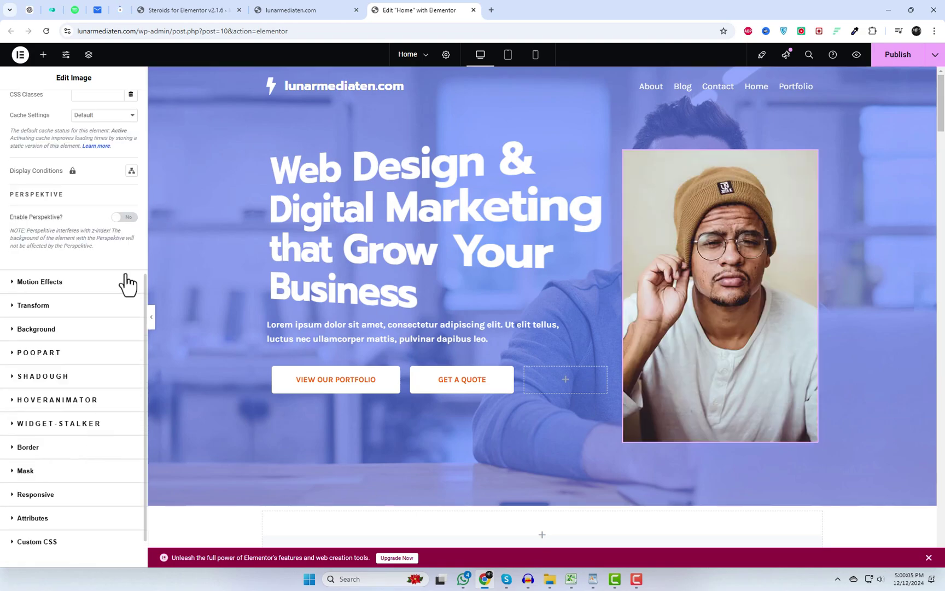
pyautogui.click(125, 218)
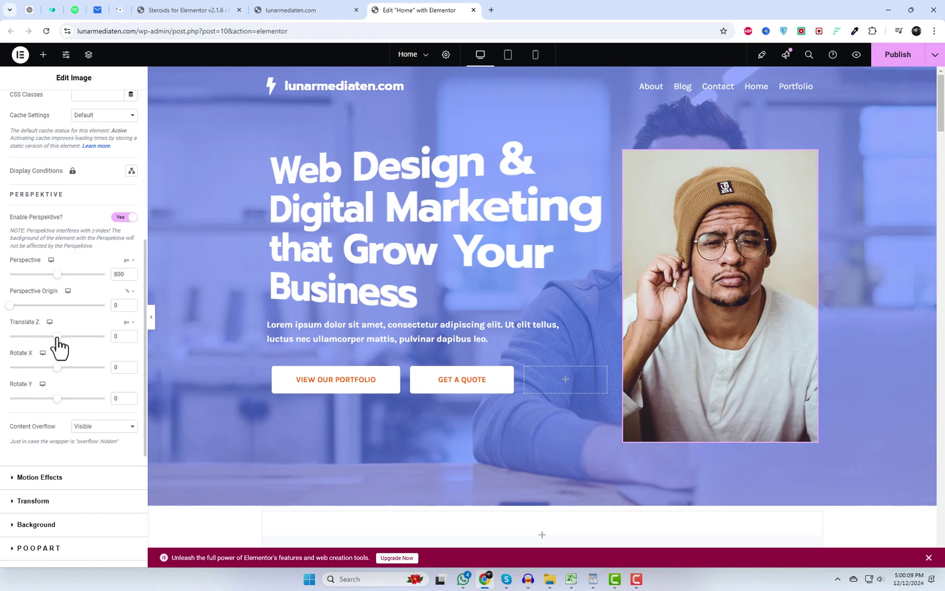
pyautogui.moveTo(57, 337); pyautogui.dragTo(66, 337)
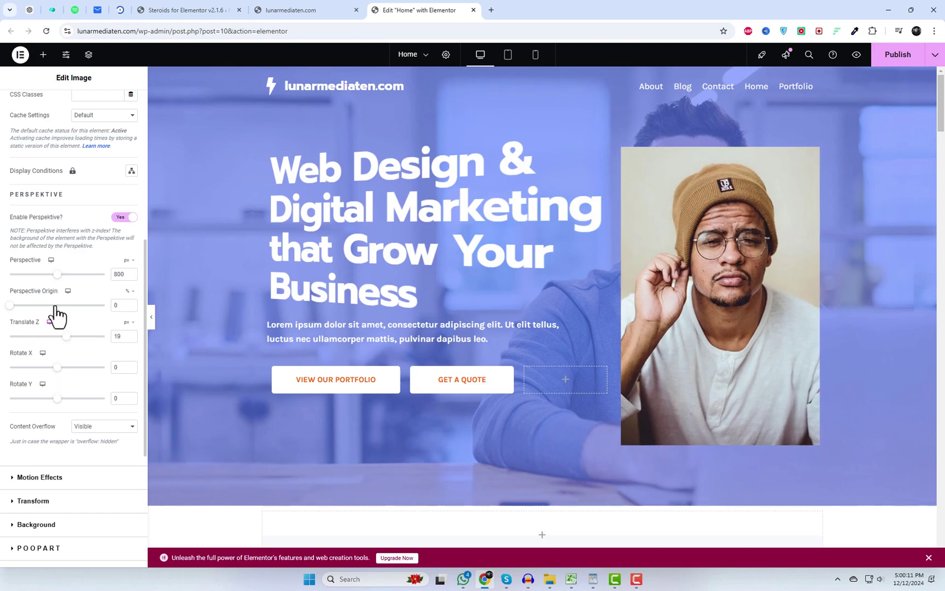
pyautogui.moveTo(57, 274); pyautogui.dragTo(69, 274)
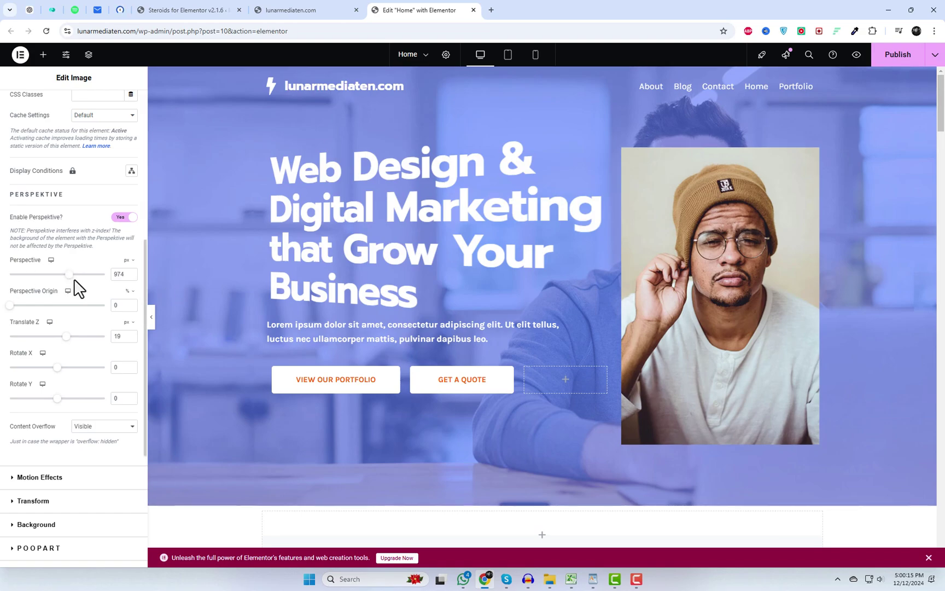
pyautogui.moveTo(65, 277); pyautogui.dragTo(79, 278)
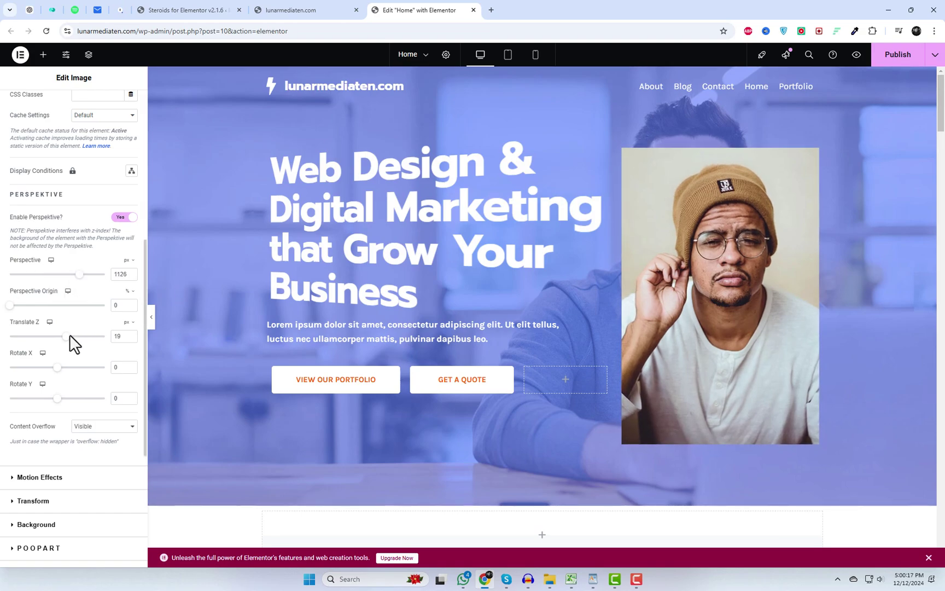
# Set the photo's perspective origin to 12%, Rotate X to -5, Rotate Y to -20 and perspective to 1184 px, and publish the page.
pyautogui.click(20, 305)
pyautogui.moveTo(58, 367)
pyautogui.mouseDown()
pyautogui.moveTo(66, 369)
pyautogui.moveTo(52, 377)
pyautogui.mouseUp()
pyautogui.moveTo(61, 400); pyautogui.dragTo(54, 367)
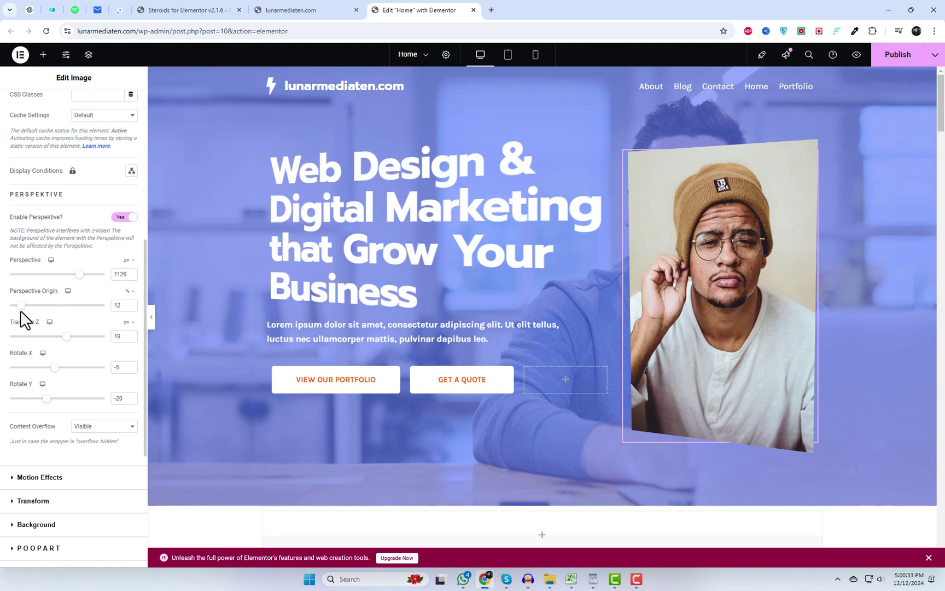
pyautogui.moveTo(74, 275)
pyautogui.mouseDown()
pyautogui.moveTo(34, 279)
pyautogui.moveTo(85, 279)
pyautogui.mouseUp()
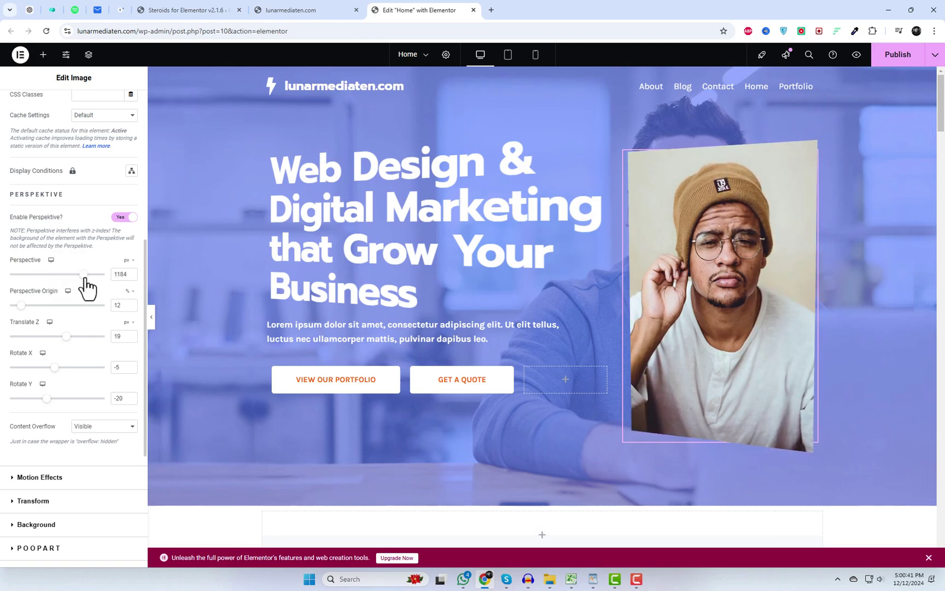
pyautogui.click(898, 57)
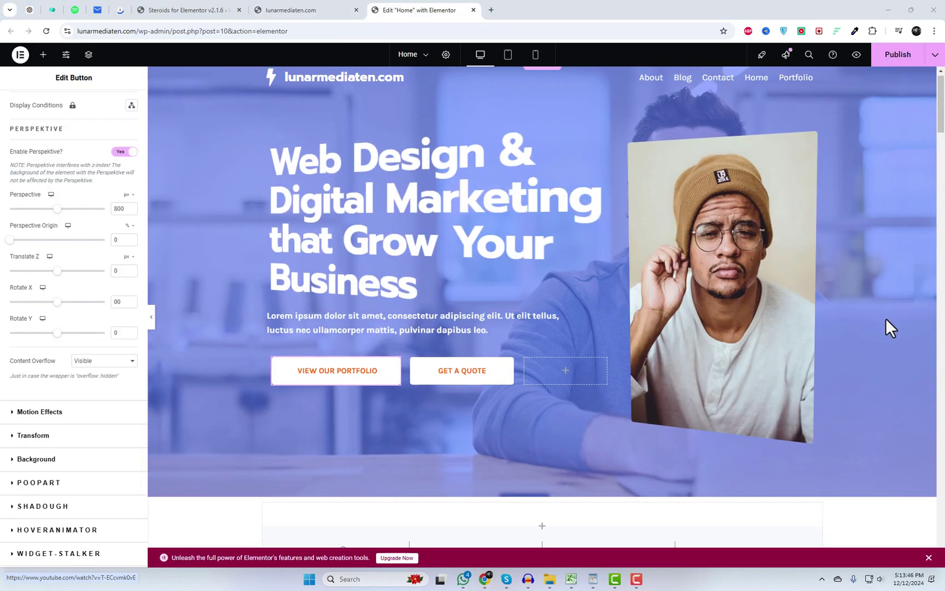
# Set the Perspektive Rotate Y of the Clutch badge image in the reviews section to 25.
pyautogui.scroll(-5, 887, 327)
pyautogui.scroll(-3, 899, 334)
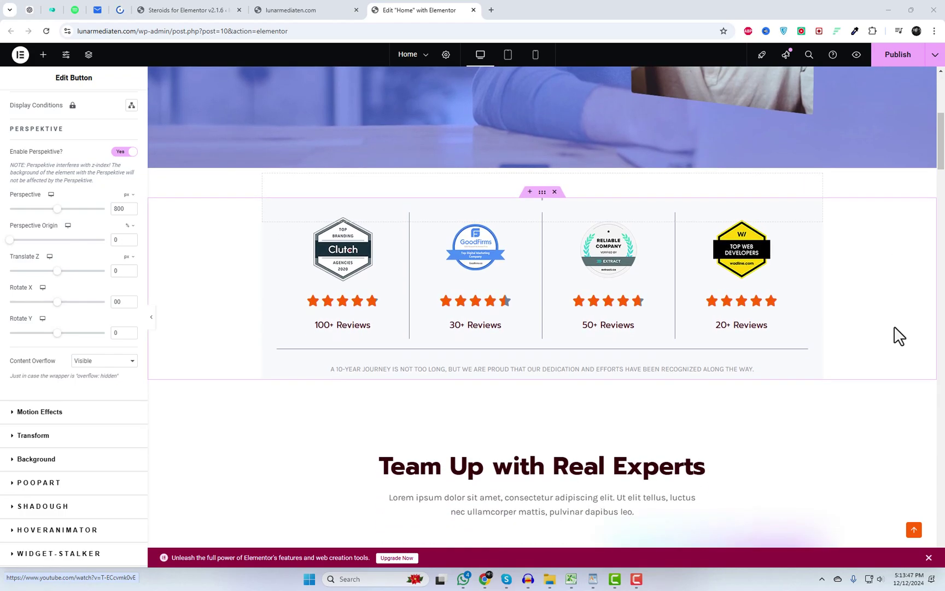
pyautogui.click(369, 217)
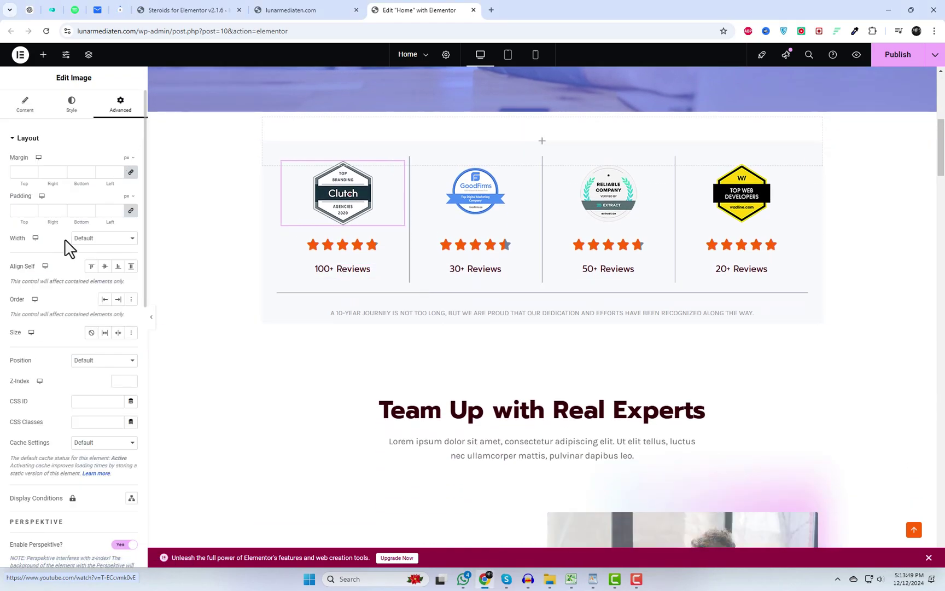
pyautogui.scroll(-4, 99, 350)
pyautogui.scroll(-3, 114, 353)
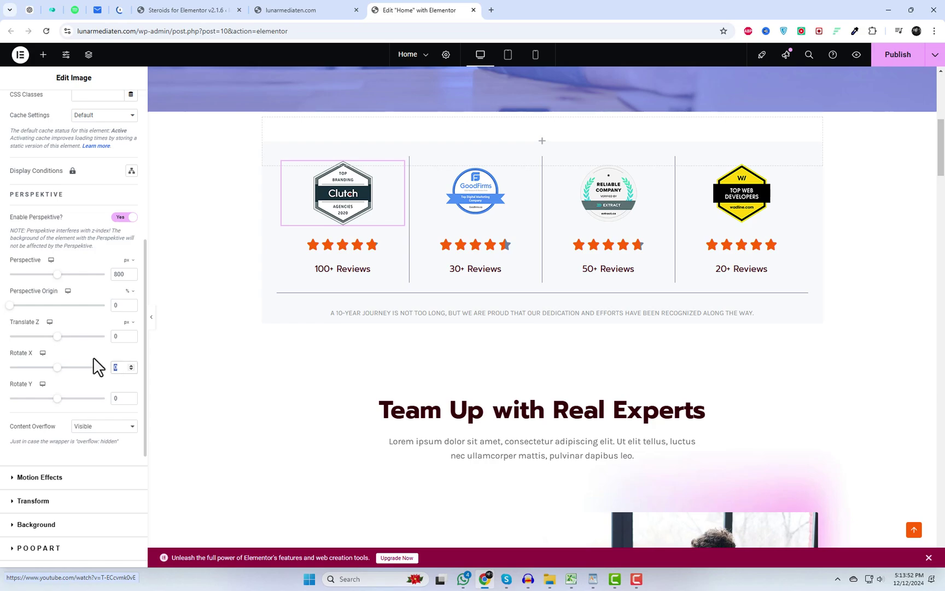
pyautogui.click(121, 398)
pyautogui.write('25')
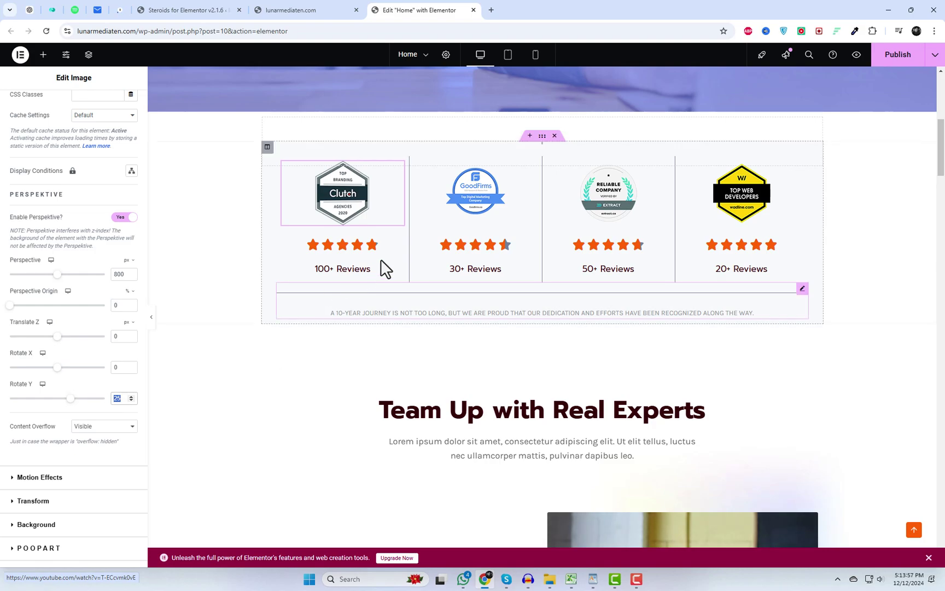
# Enable Perspektive on the GoodFirms badge image and edit its Rotate Y value.
pyautogui.click(488, 211)
pyautogui.scroll(-4, 107, 328)
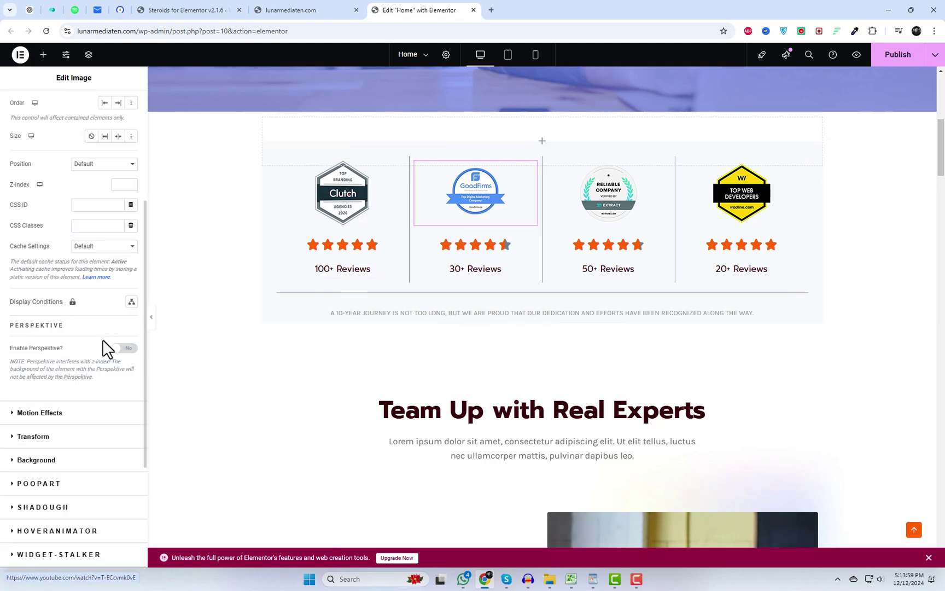
pyautogui.click(127, 349)
pyautogui.scroll(-4, 126, 361)
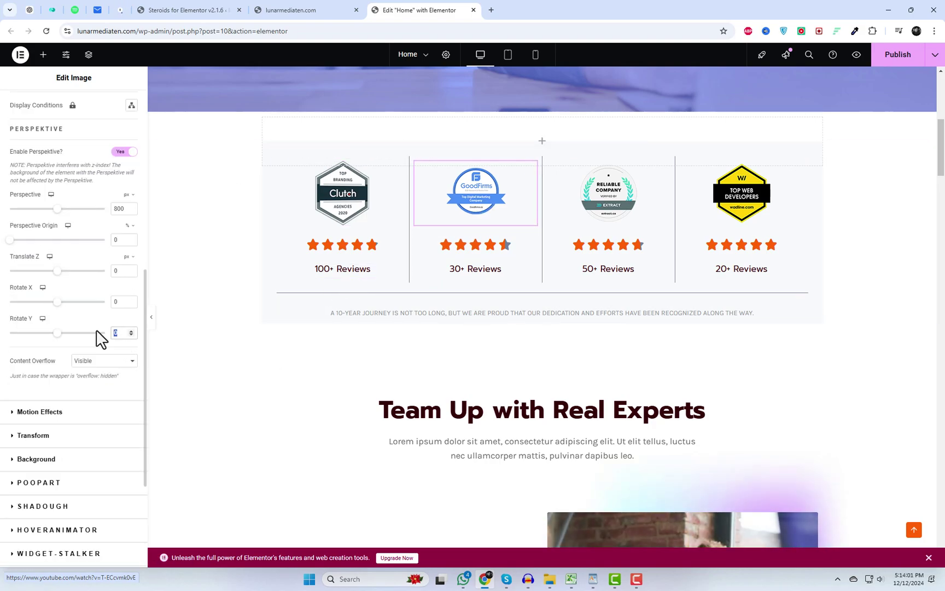
# Enable Perspektive on the Reliable Company badge image and set its Rotate Y to 25.
pyautogui.click(597, 211)
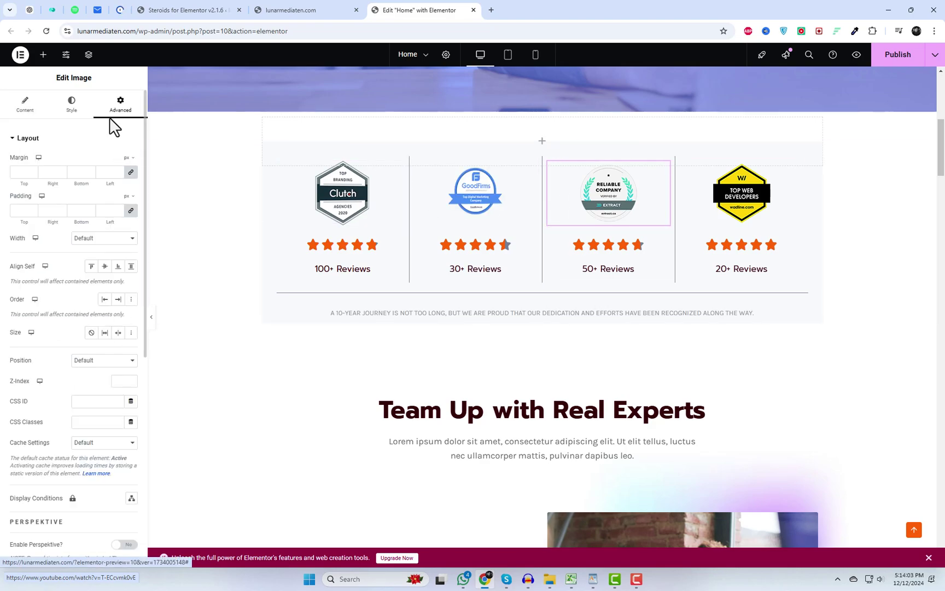
pyautogui.scroll(-4, 111, 387)
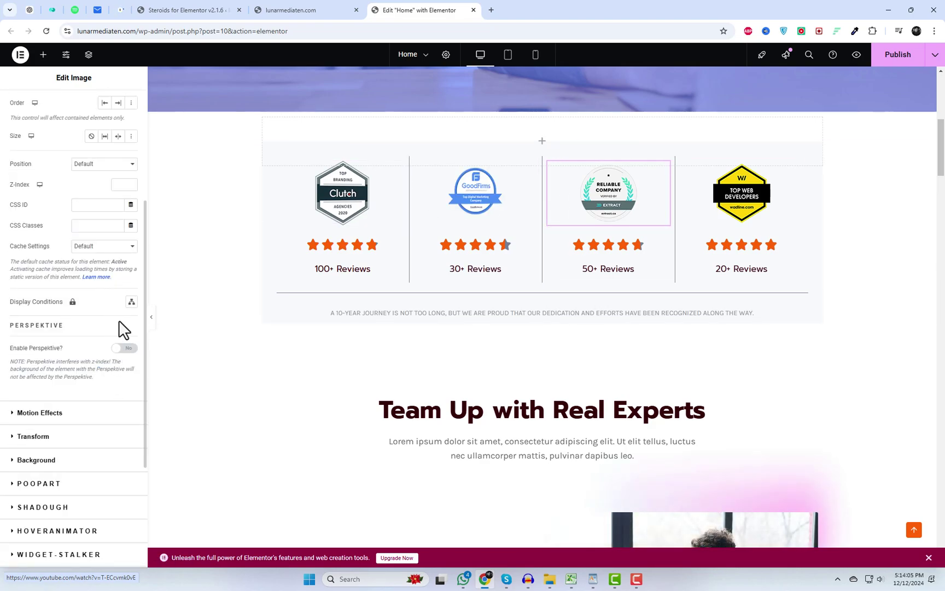
pyautogui.scroll(-3, 124, 329)
pyautogui.scroll(3, 89, 345)
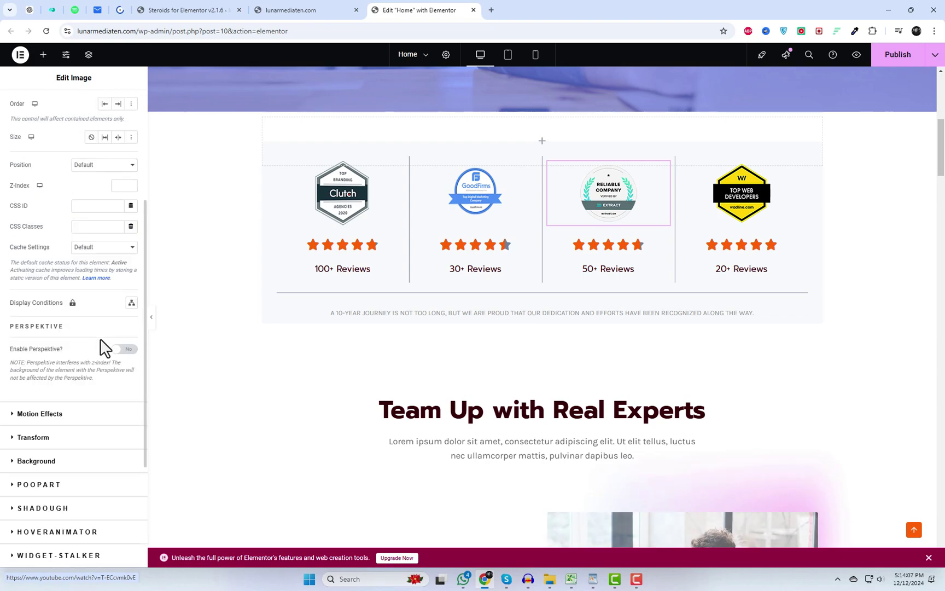
pyautogui.click(123, 350)
pyautogui.scroll(-3, 97, 402)
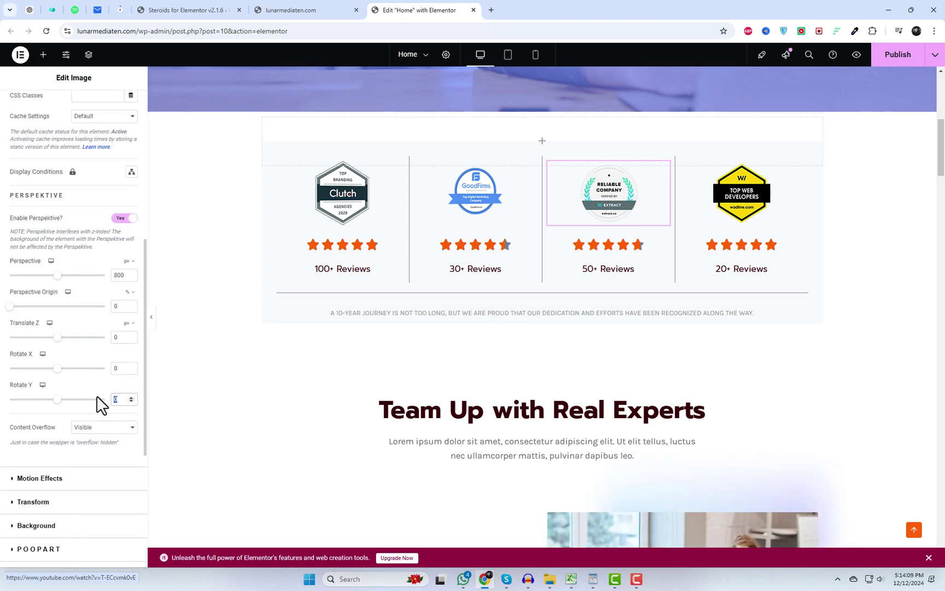
pyautogui.write('25')
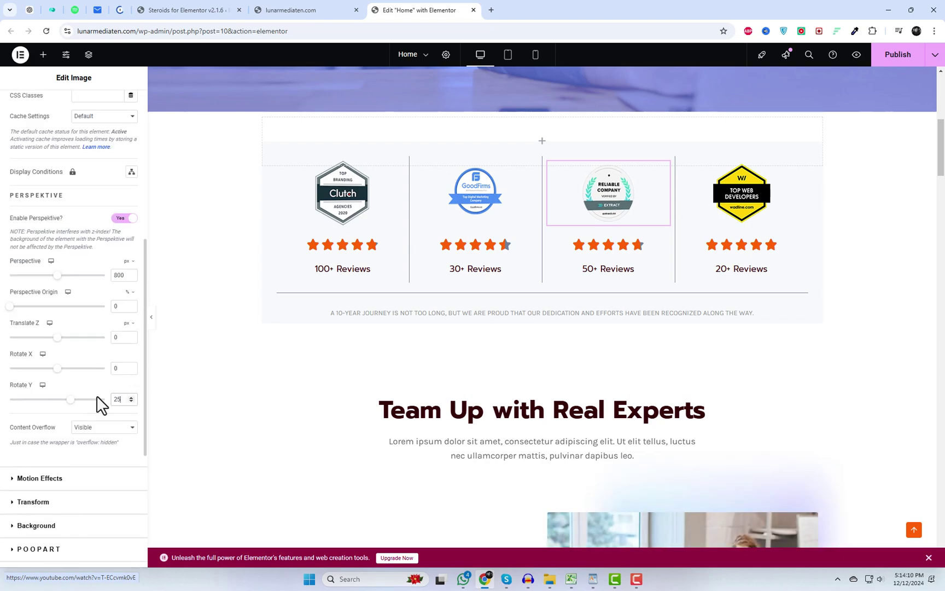
# Enable Perspektive on the Top Web Developers badge image and set its Rotate Y to 25.
pyautogui.click(749, 208)
pyautogui.scroll(-4, 115, 312)
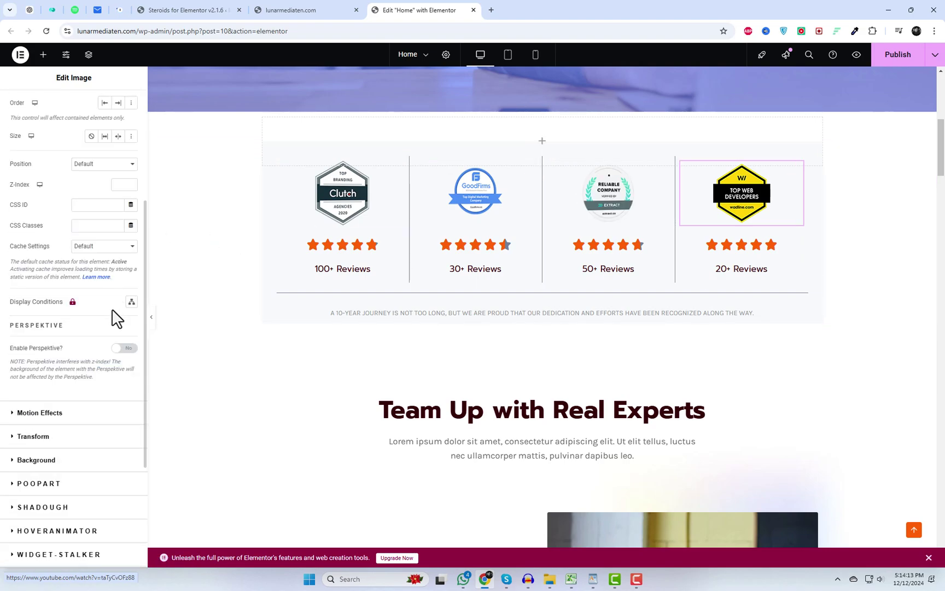
pyautogui.click(128, 350)
pyautogui.scroll(-3, 120, 367)
pyautogui.doubleClick(120, 332)
pyautogui.write('25')
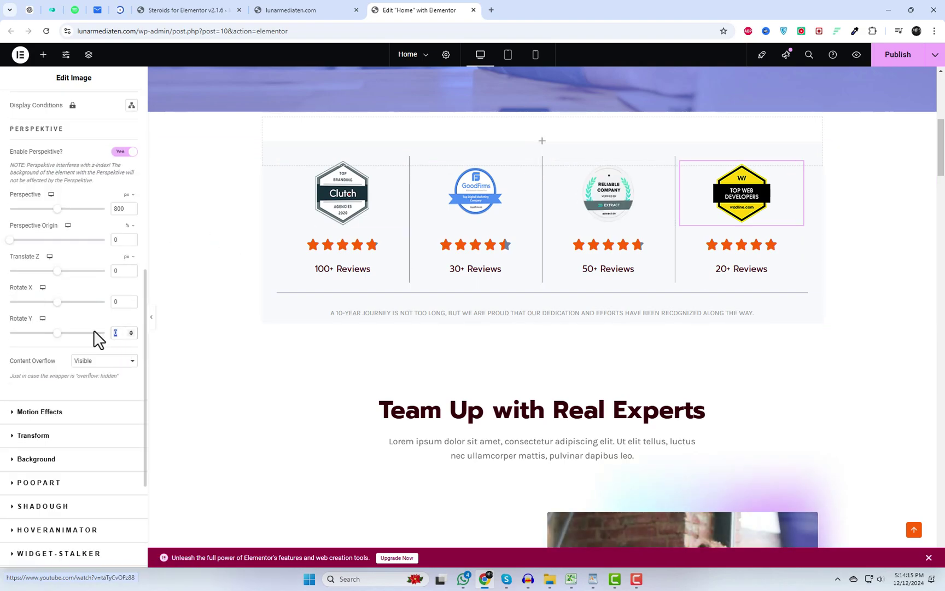
# Enable Perspektive on the "Team Up with Real Experts" heading and set its Perspective to 988 px.
pyautogui.scroll(-4, 550, 355)
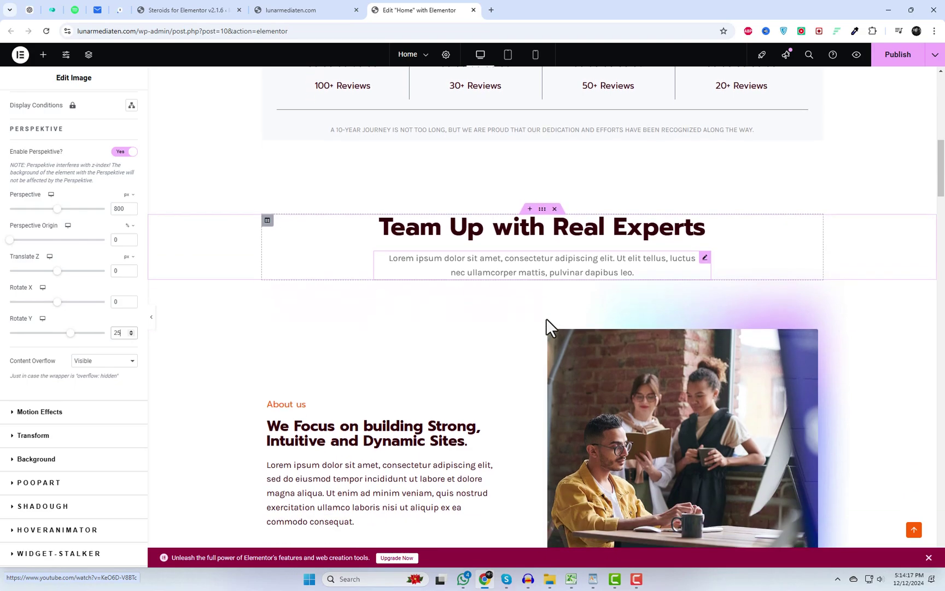
pyautogui.click(508, 234)
pyautogui.scroll(-4, 73, 323)
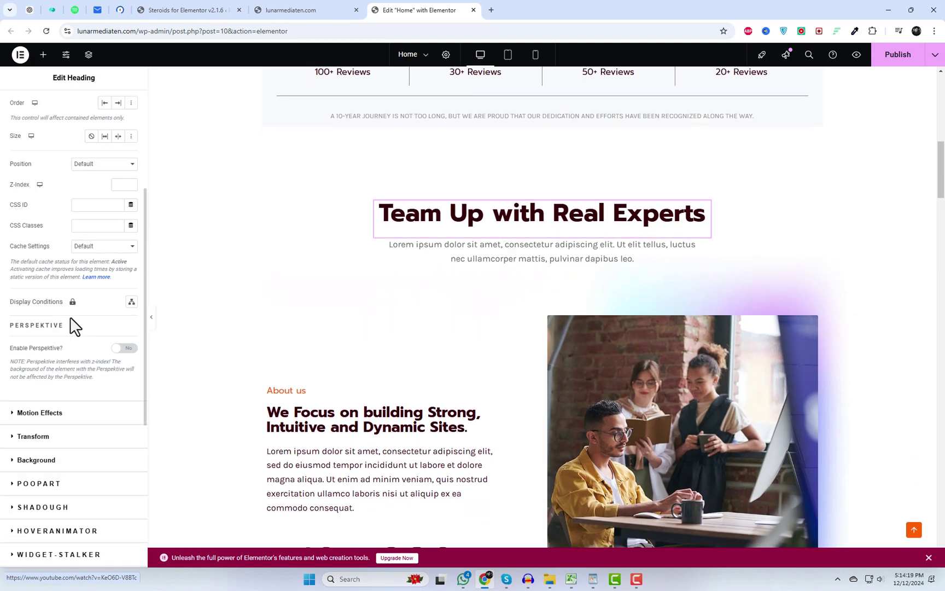
pyautogui.click(125, 351)
pyautogui.scroll(-3, 116, 372)
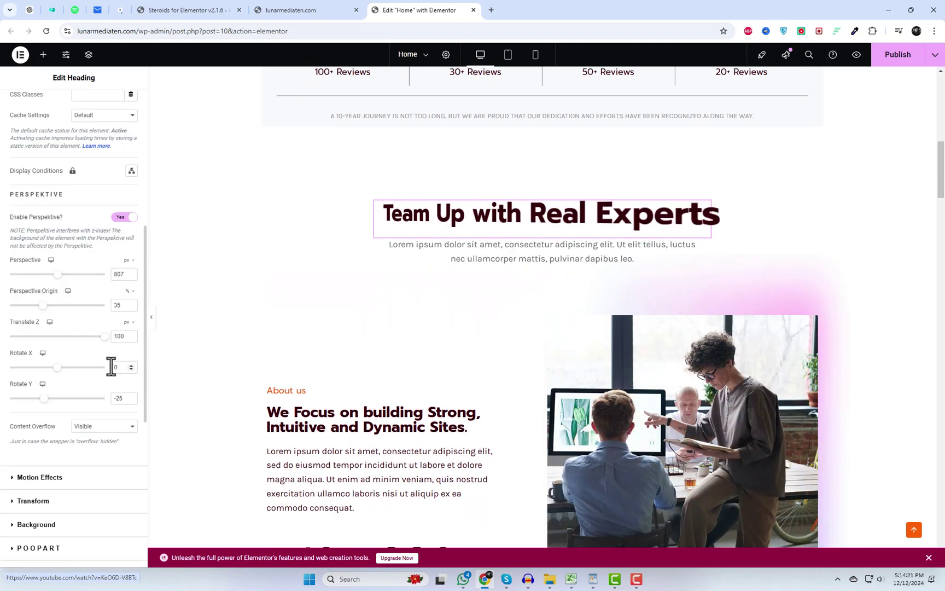
pyautogui.moveTo(58, 277)
pyautogui.mouseDown()
pyautogui.moveTo(35, 276)
pyautogui.moveTo(69, 279)
pyautogui.mouseUp()
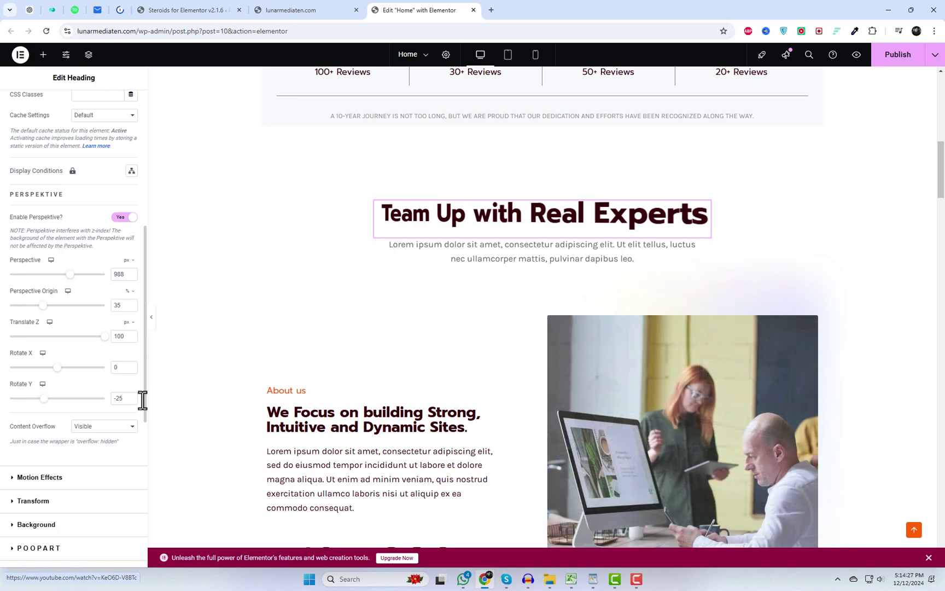
# Set the "Team Up with Real Experts" heading's Rotate Y to 20 and its Perspective to 1060 px.
pyautogui.write('0')
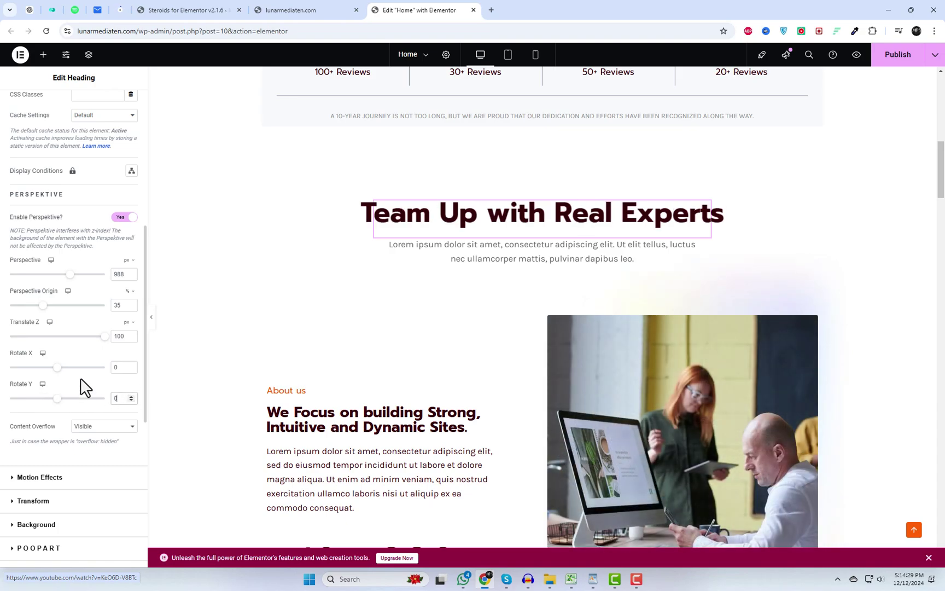
pyautogui.moveTo(55, 400); pyautogui.dragTo(68, 403)
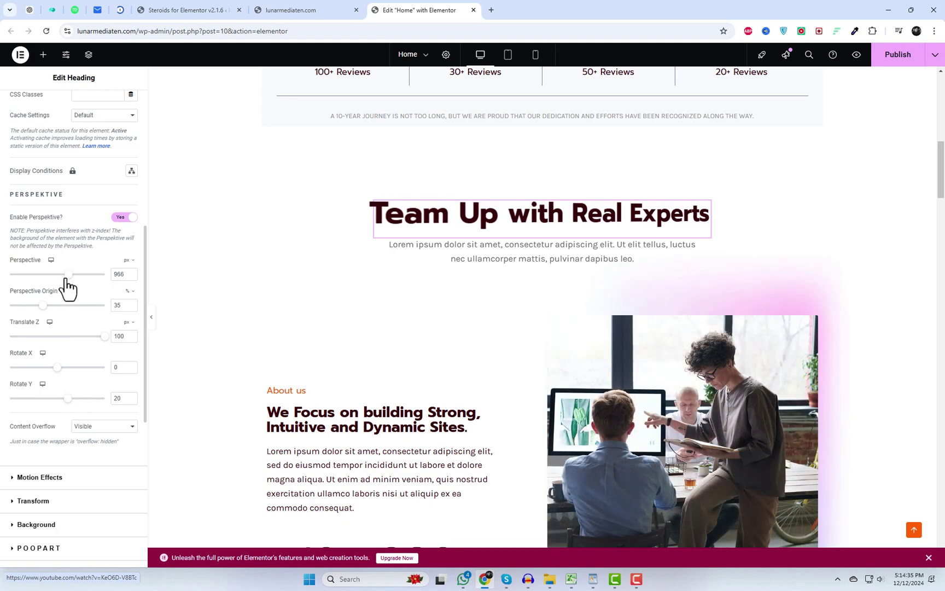
pyautogui.moveTo(67, 278)
pyautogui.mouseDown()
pyautogui.moveTo(46, 278)
pyautogui.moveTo(109, 280)
pyautogui.moveTo(74, 280)
pyautogui.mouseUp()
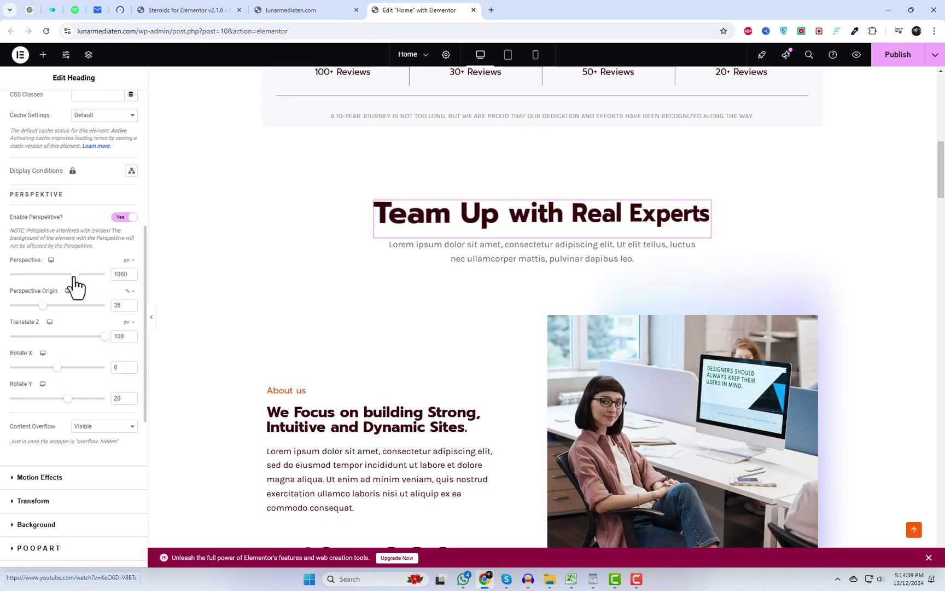
# Enable Perspektive on the image of the man in the coat in the "What Our Clients Say" section.
pyautogui.scroll(-2, 782, 262)
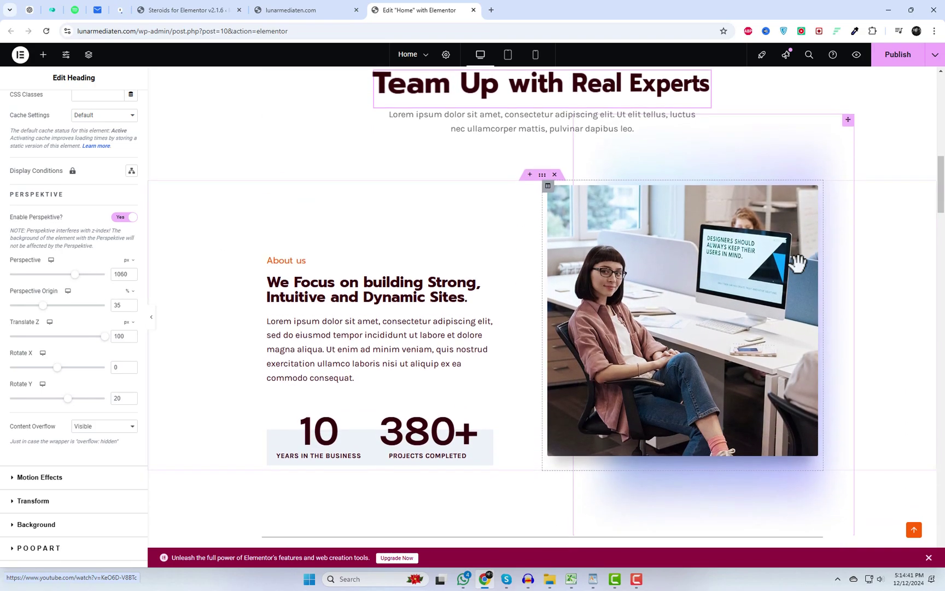
pyautogui.scroll(2, 824, 278)
pyautogui.scroll(-5, 818, 278)
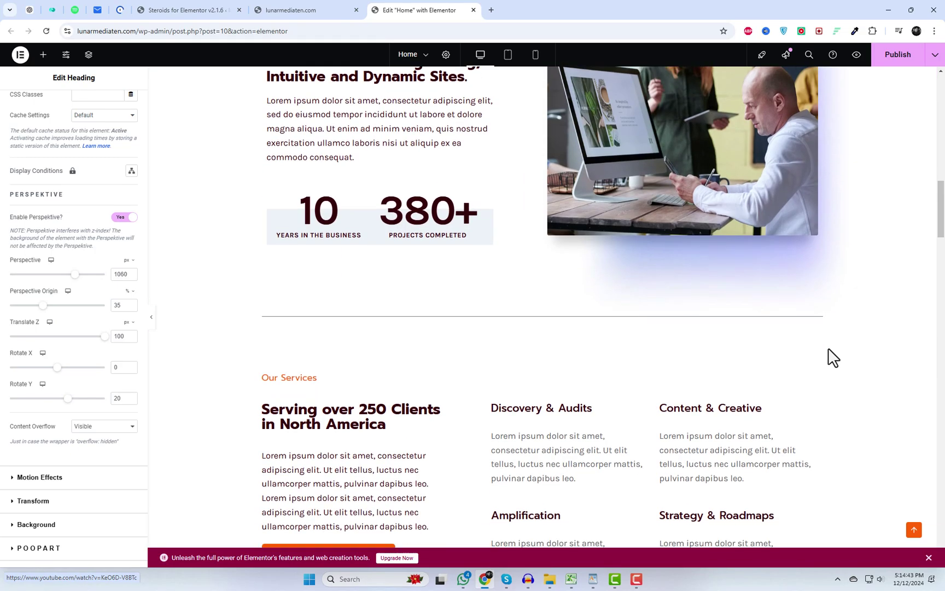
pyautogui.scroll(-9, 832, 357)
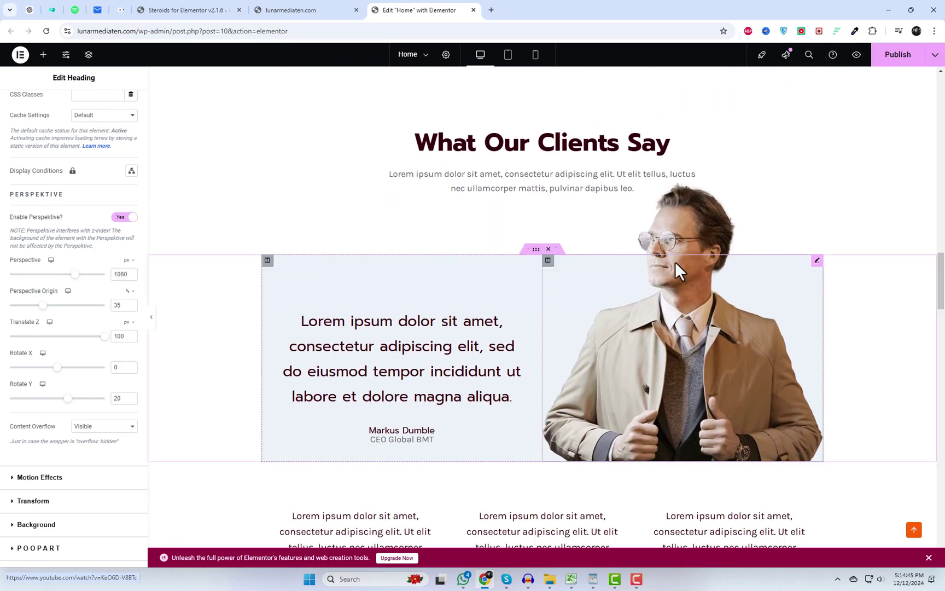
pyautogui.click(675, 268)
pyautogui.click(123, 112)
pyautogui.scroll(-4, 91, 402)
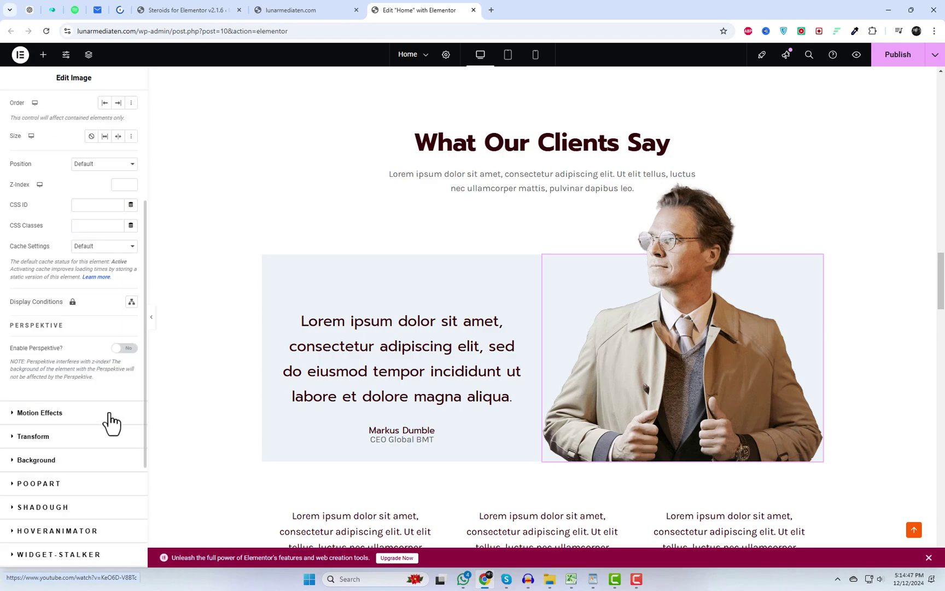
pyautogui.scroll(-1, 111, 422)
pyautogui.click(125, 283)
pyautogui.scroll(-1, 99, 428)
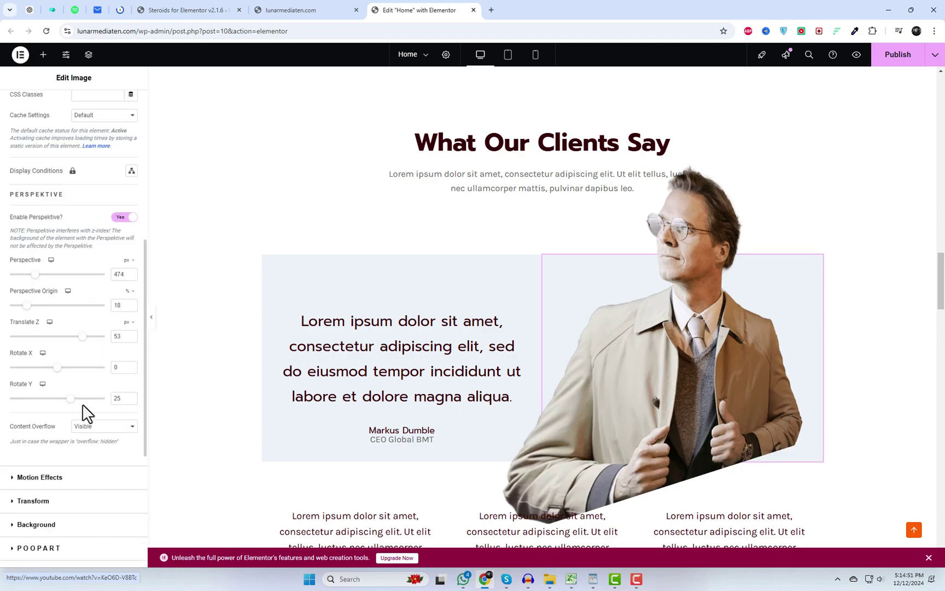
# Adjust the testimonial image's perspective to Translate Z -14 px, Rotate X 10 and Rotate Y 0.
pyautogui.moveTo(81, 338); pyautogui.dragTo(19, 345)
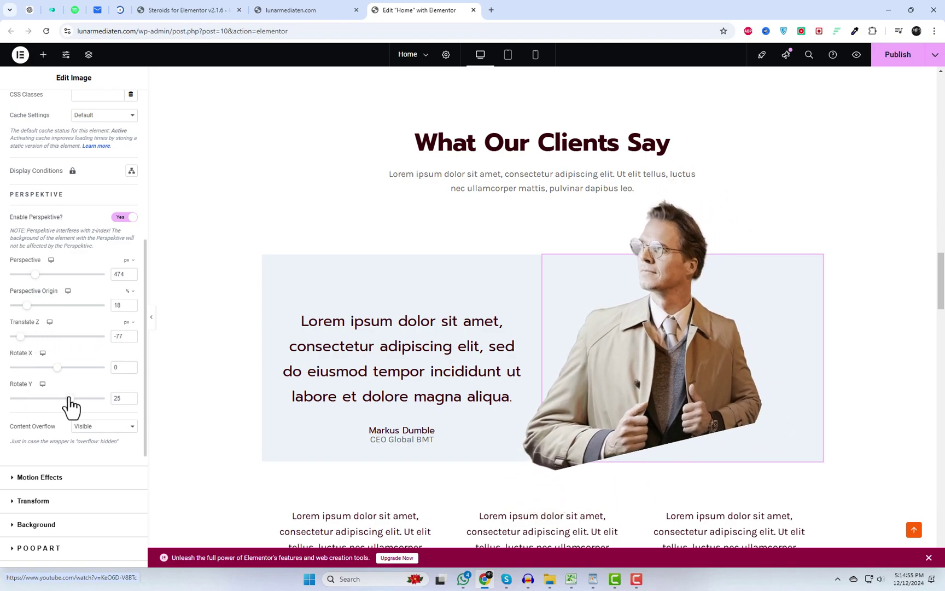
pyautogui.moveTo(70, 405)
pyautogui.mouseDown()
pyautogui.moveTo(47, 405)
pyautogui.moveTo(59, 408)
pyautogui.mouseUp()
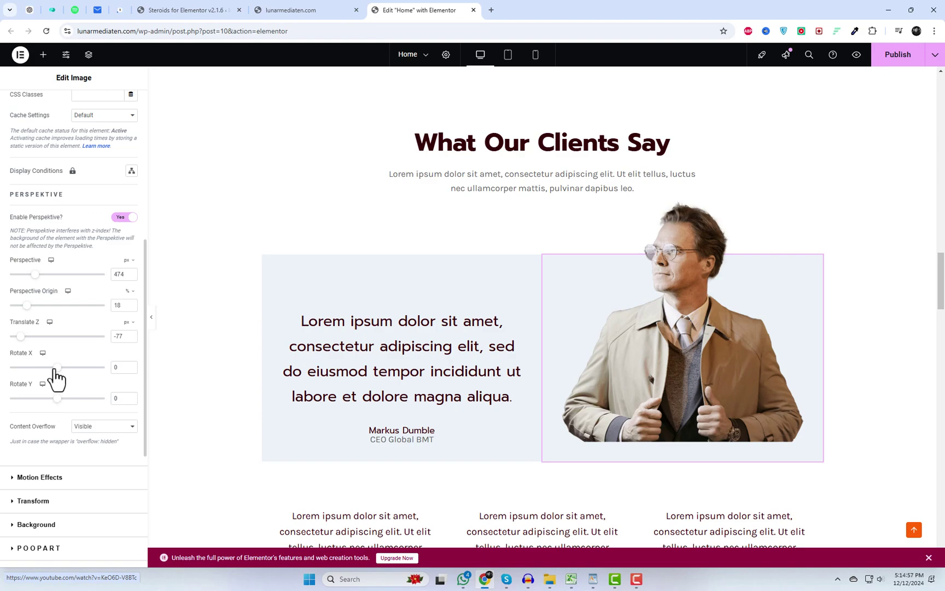
pyautogui.moveTo(56, 370)
pyautogui.mouseDown()
pyautogui.moveTo(43, 370)
pyautogui.moveTo(62, 371)
pyautogui.mouseUp()
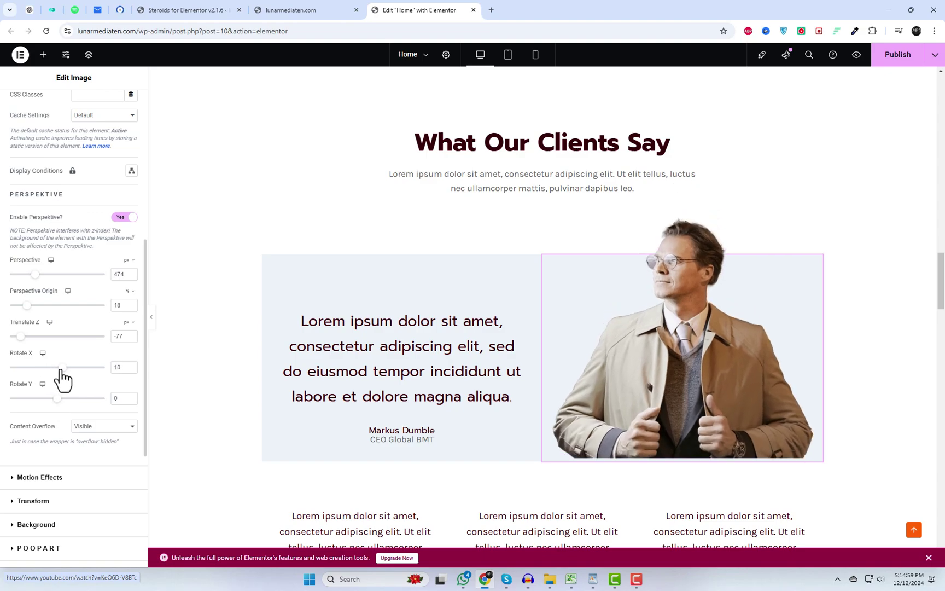
pyautogui.moveTo(21, 337); pyautogui.dragTo(51, 339)
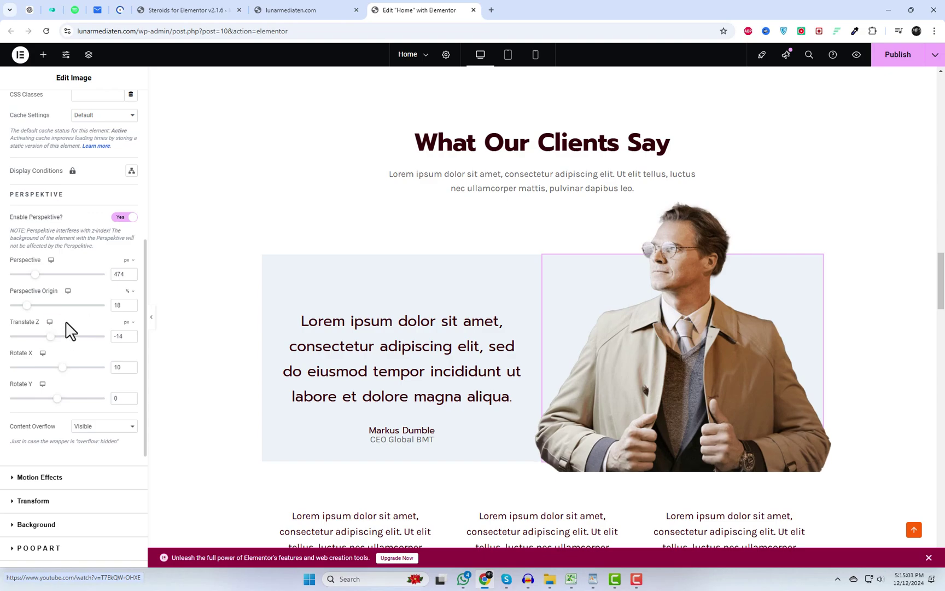
# Set the testimonial image's Perspective to 1270 px, Rotate Y to -15 and Rotate X to 0.
pyautogui.moveTo(44, 275); pyautogui.dragTo(95, 288)
pyautogui.moveTo(57, 399); pyautogui.dragTo(46, 403)
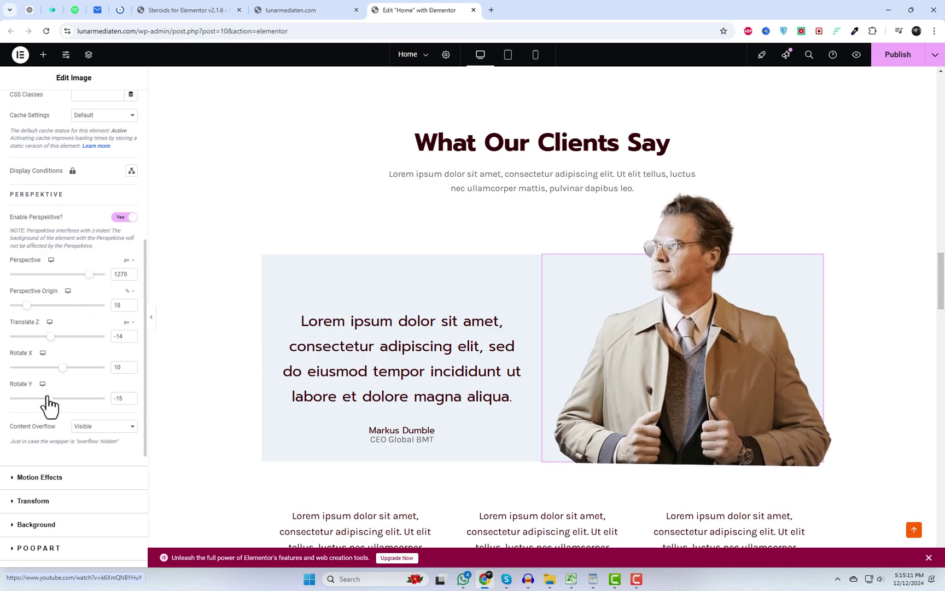
pyautogui.moveTo(60, 367); pyautogui.dragTo(55, 365)
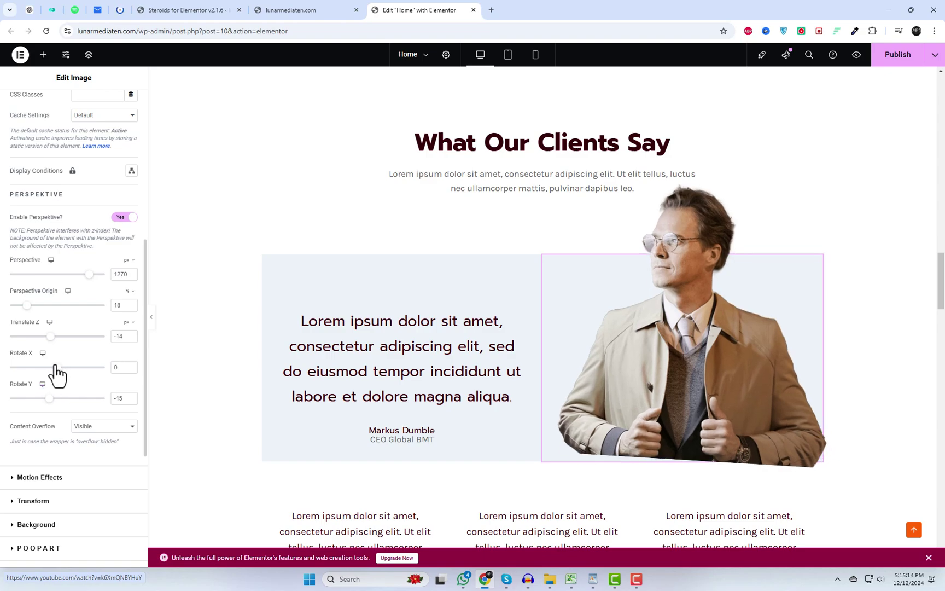
# Publish the Home page changes and reload the live lunarmediaten.com page.
pyautogui.click(900, 57)
pyautogui.click(301, 11)
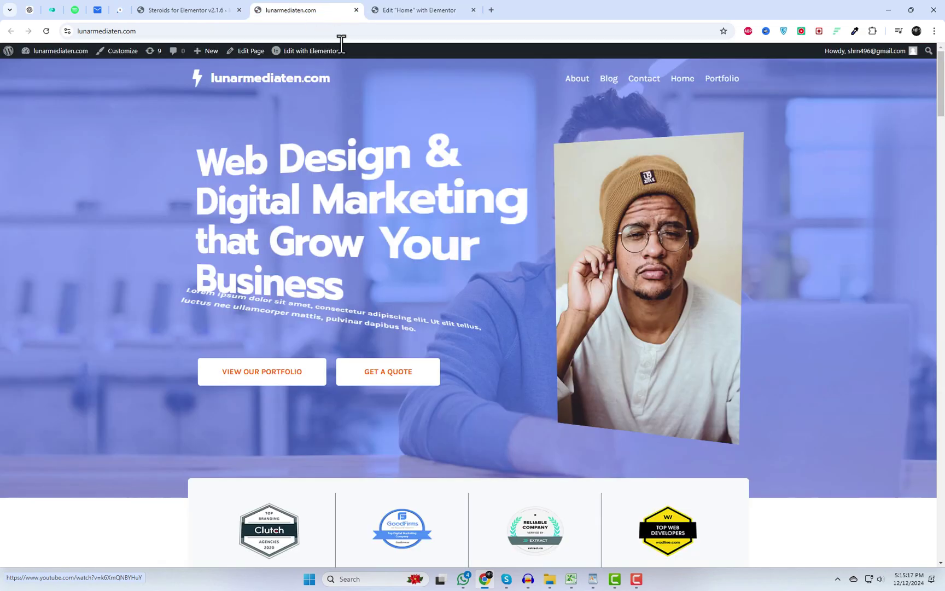
pyautogui.rightClick(466, 113)
pyautogui.click(519, 152)
# Check the perspective effects on the live page's badges, "Team Up with Real Experts" heading and testimonial image.
pyautogui.scroll(-4, 812, 298)
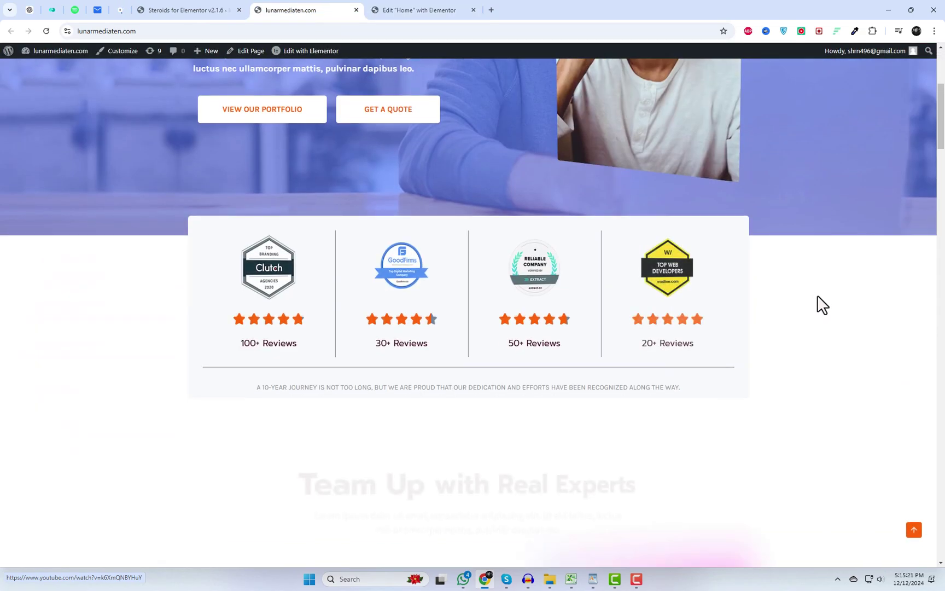
pyautogui.scroll(-7, 775, 307)
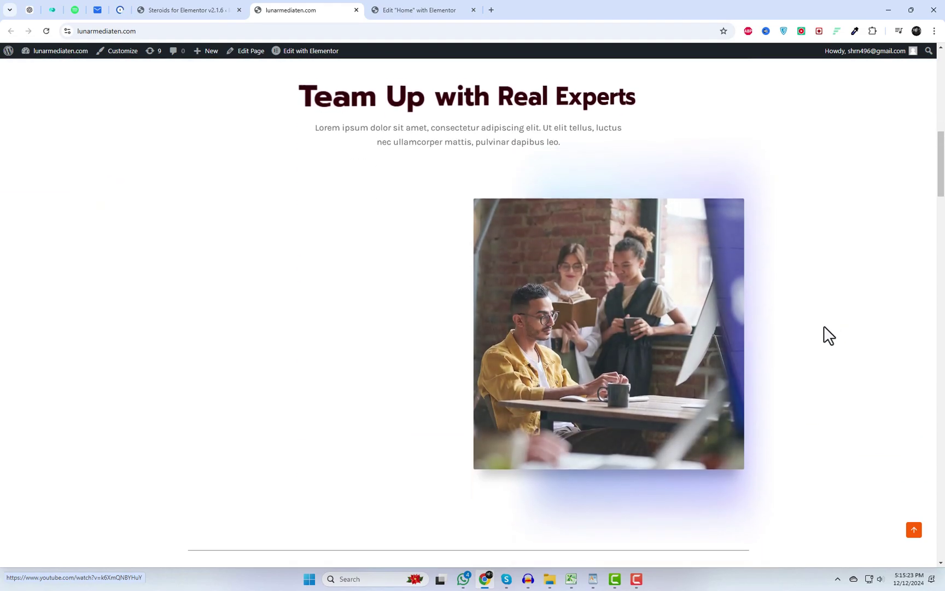
pyautogui.moveTo(634, 99); pyautogui.dragTo(305, 94)
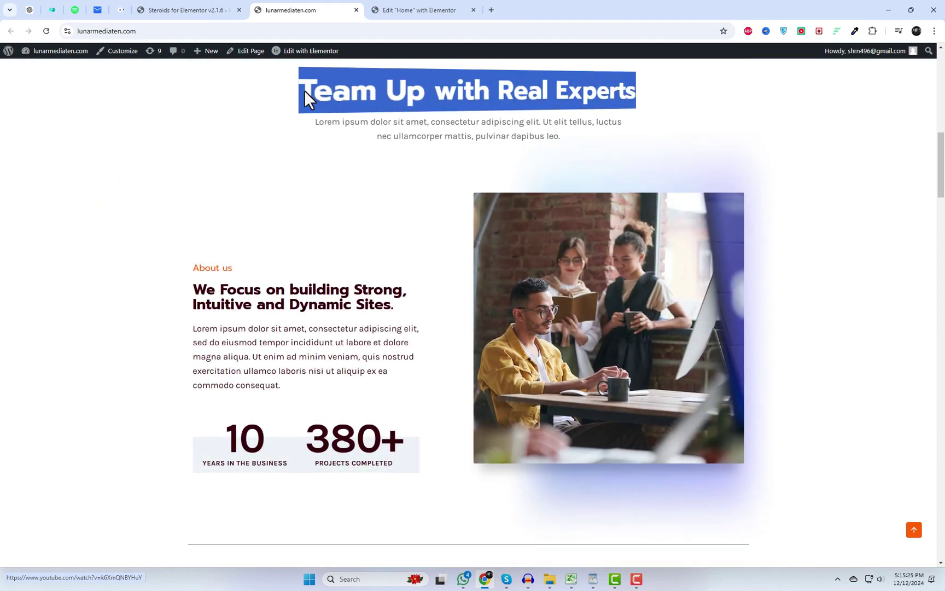
pyautogui.click(809, 201)
pyautogui.scroll(-17, 846, 336)
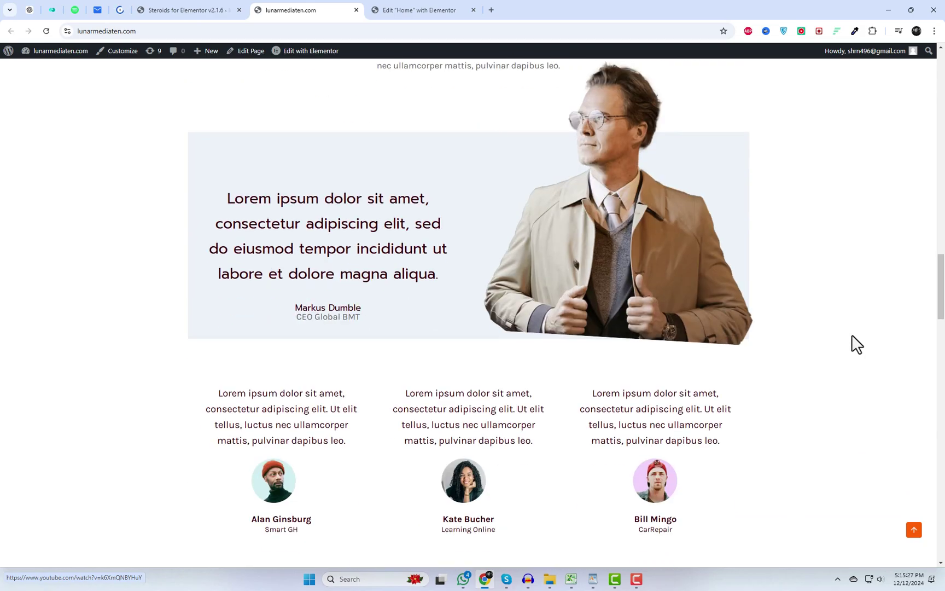